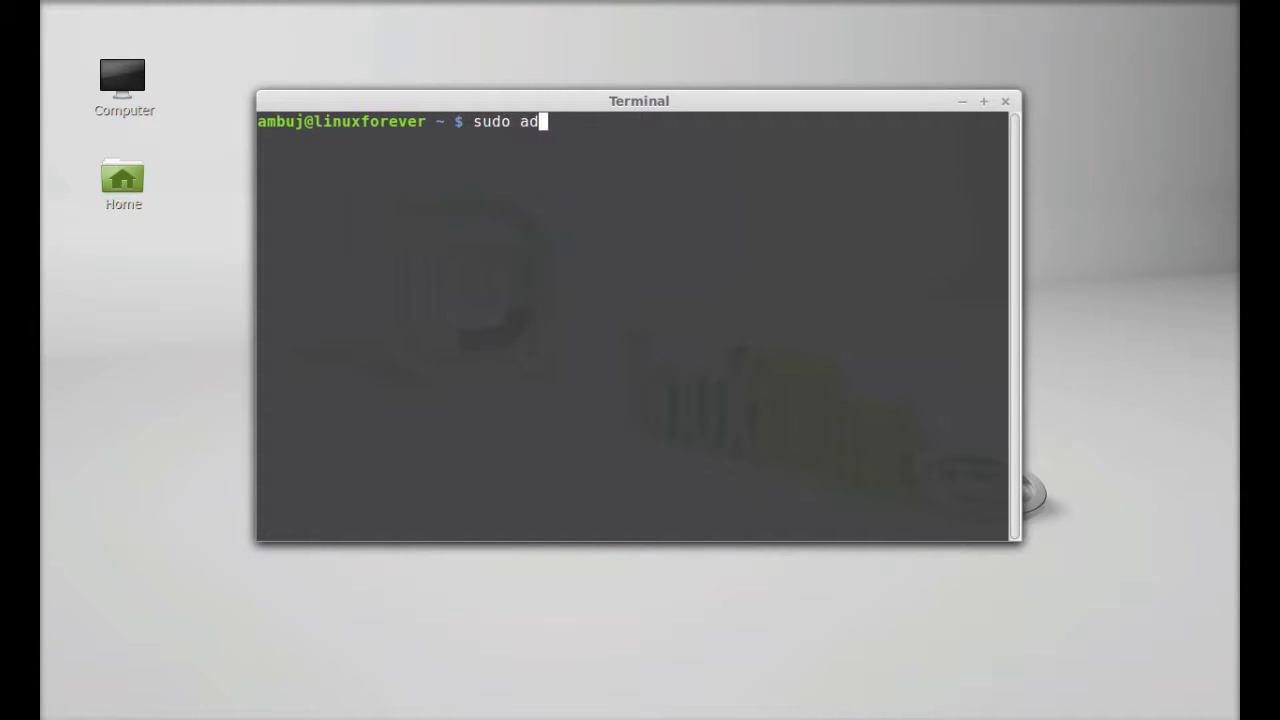
Add the ppa:noobslab/apps repository with sudo add-apt-repository, supplying the account password and accepting the addition
type("t-reposio")
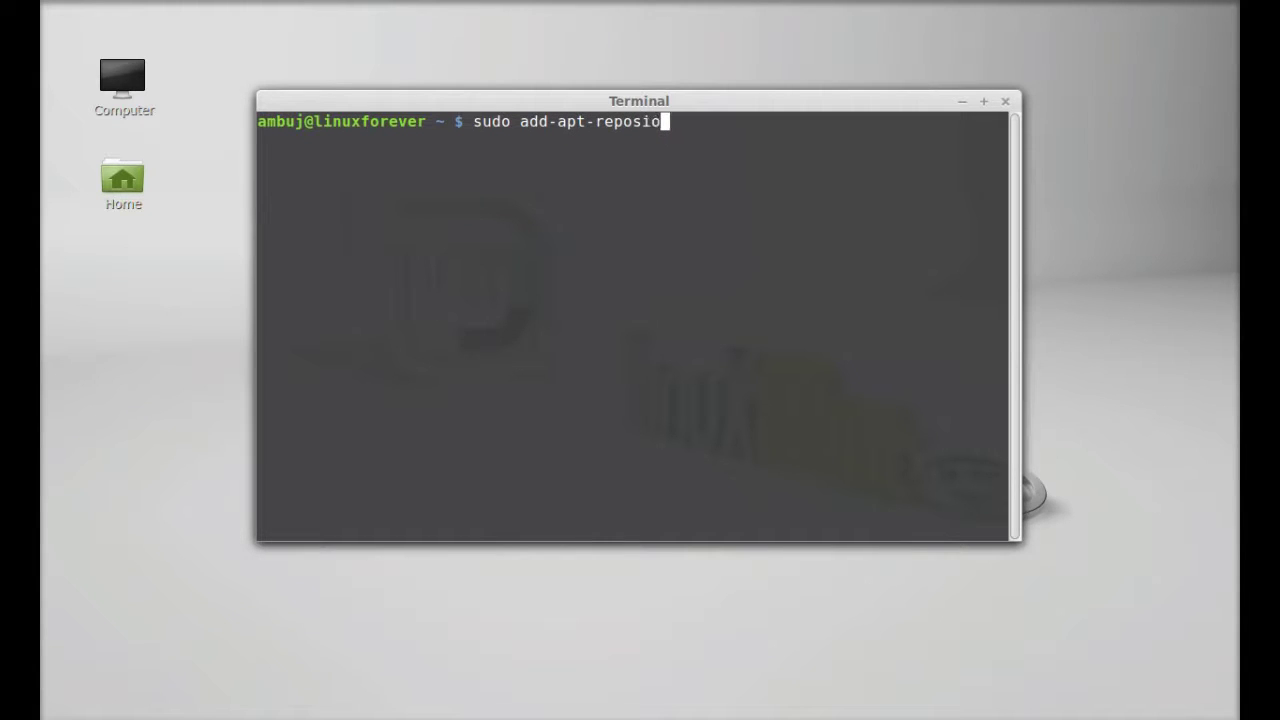
key("BackSpace")
type("tory ppa:noobsl")
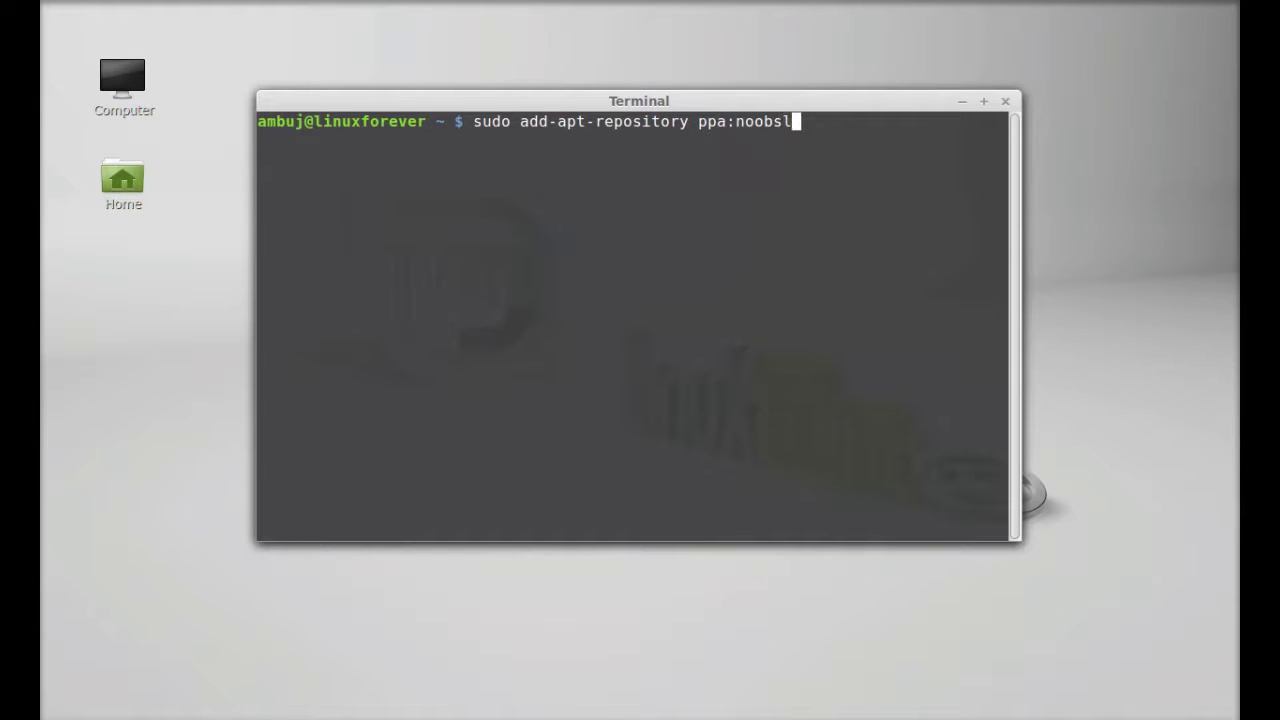
type("ab/apps")
key("Return")
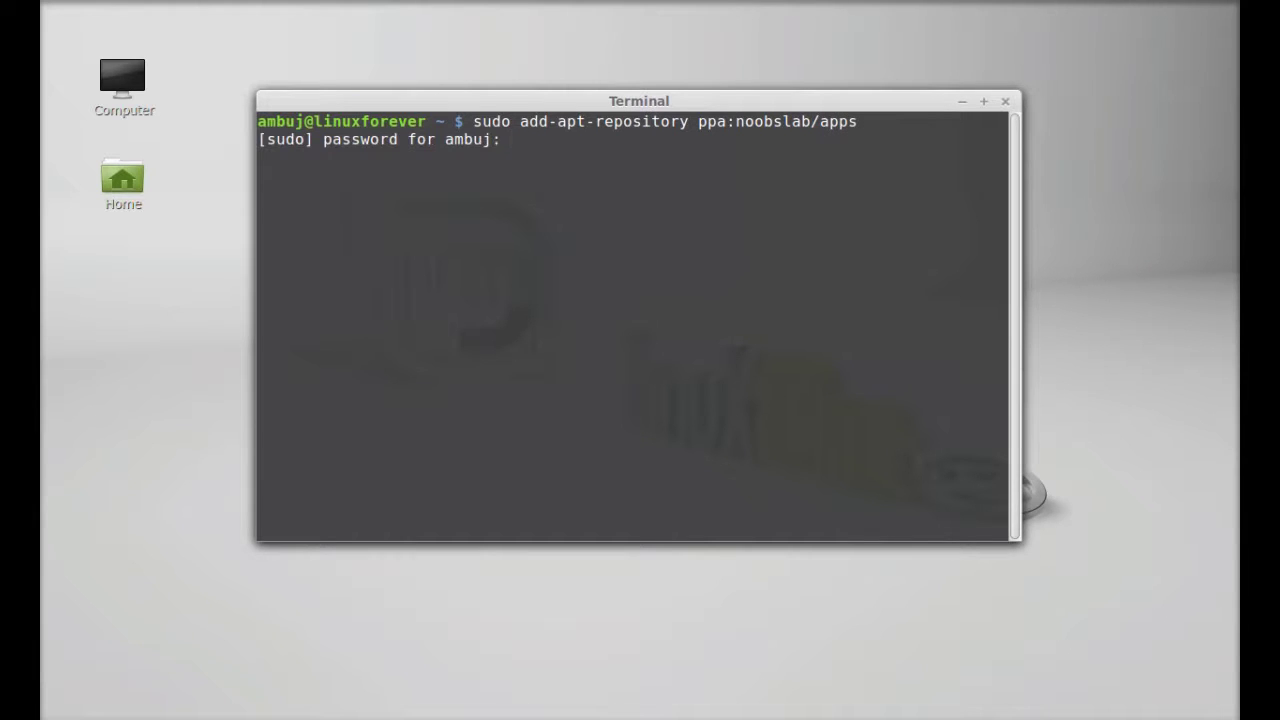
key("Return")
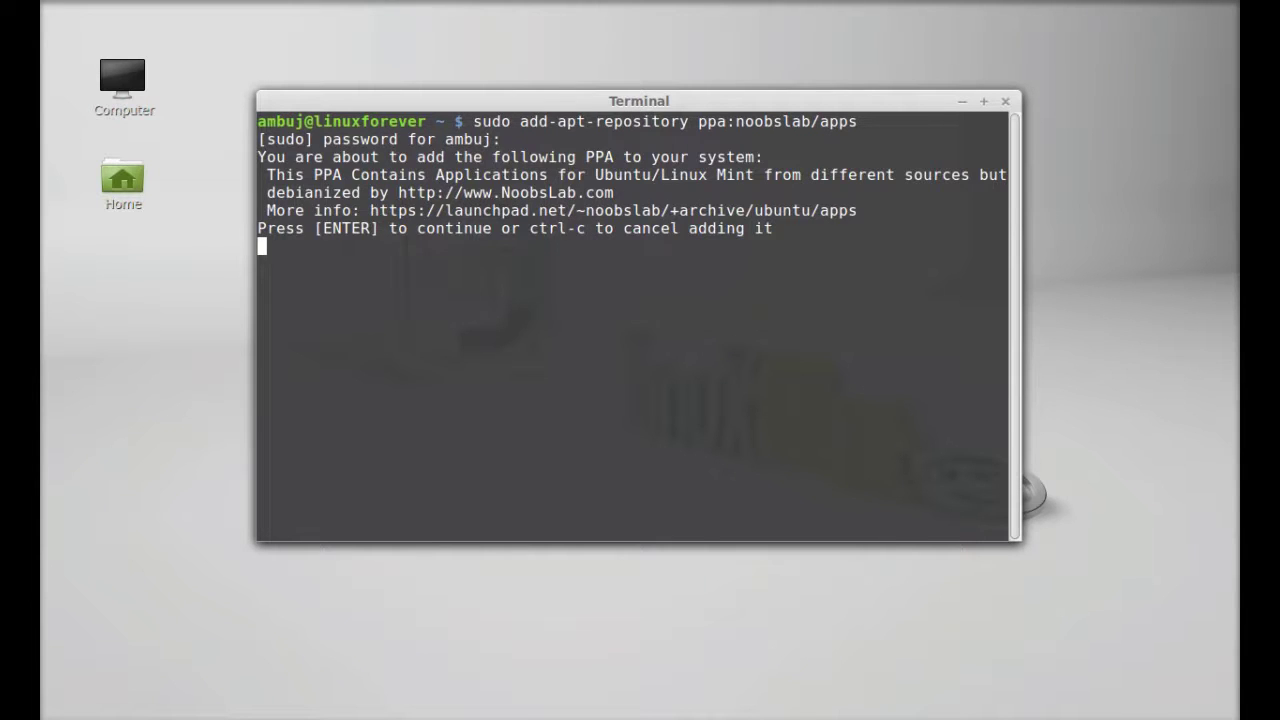
key("Return")
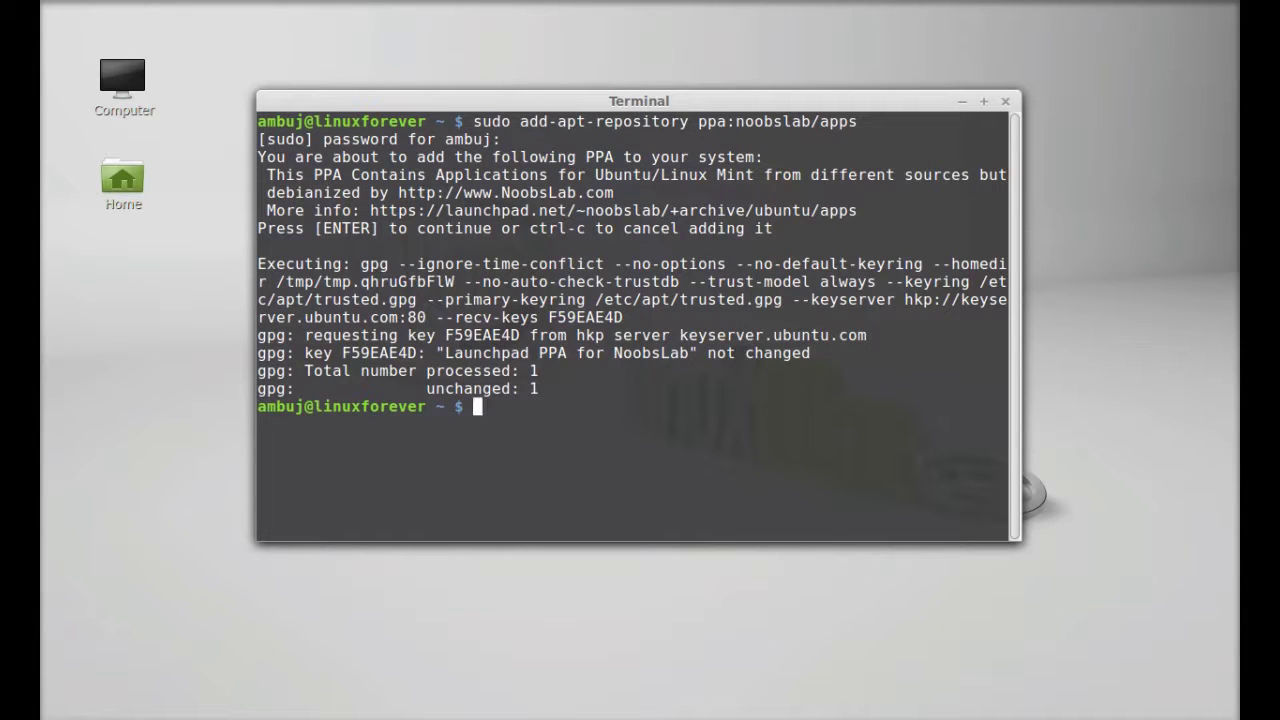
Refresh the package lists with sudo apt-get update
type("sudo apt-get")
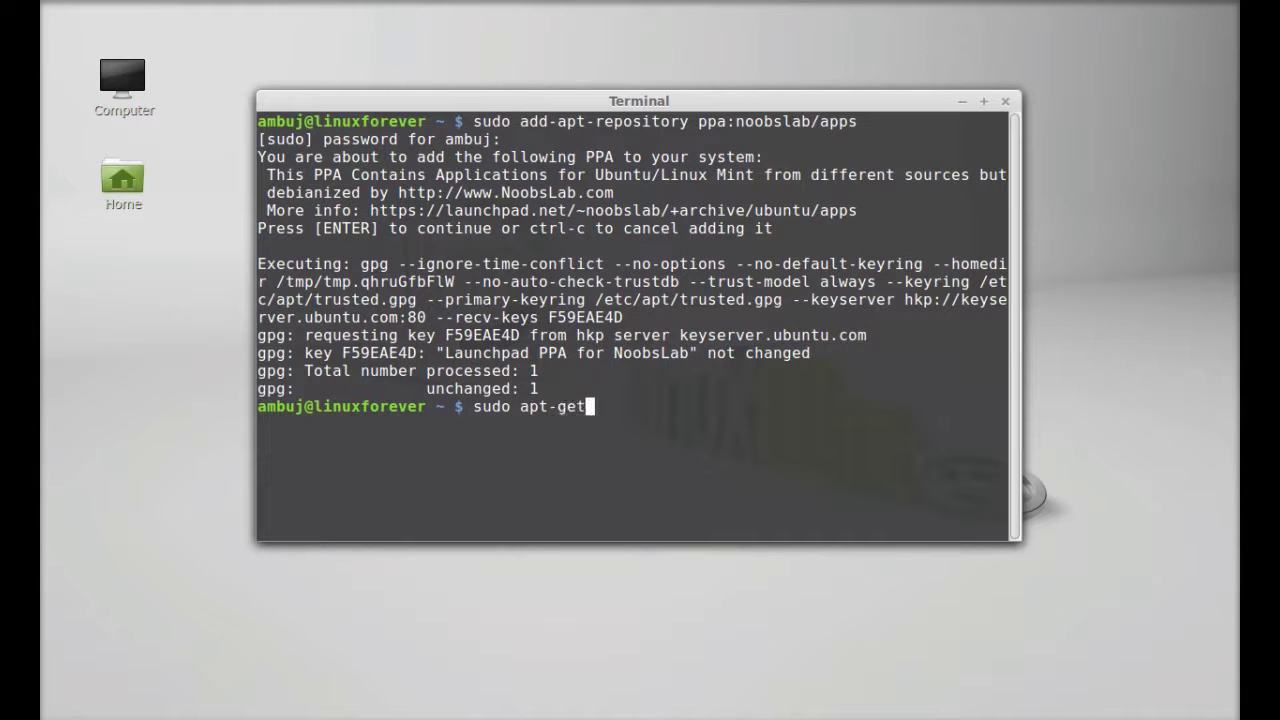
type(" update")
key("Return")
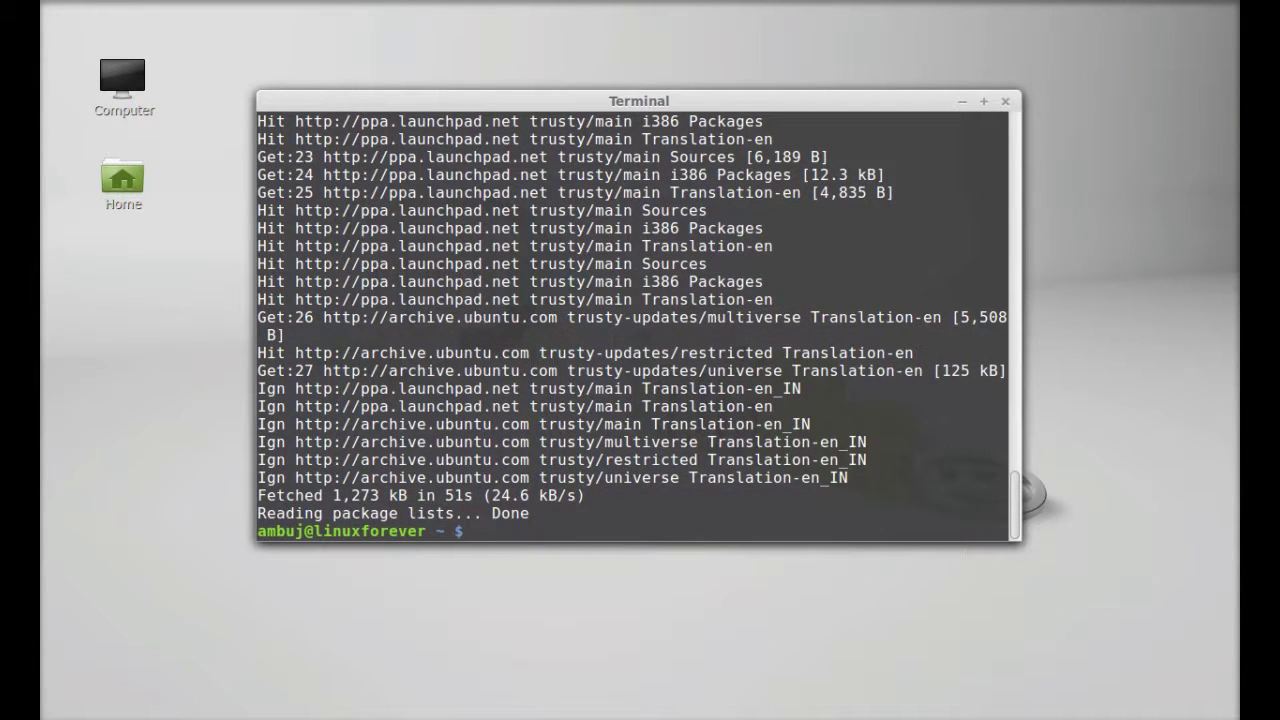
Install the xix-media-player package with sudo apt-get install, agree to continue, and close the terminal once it finishes
type("sudo apt-get")
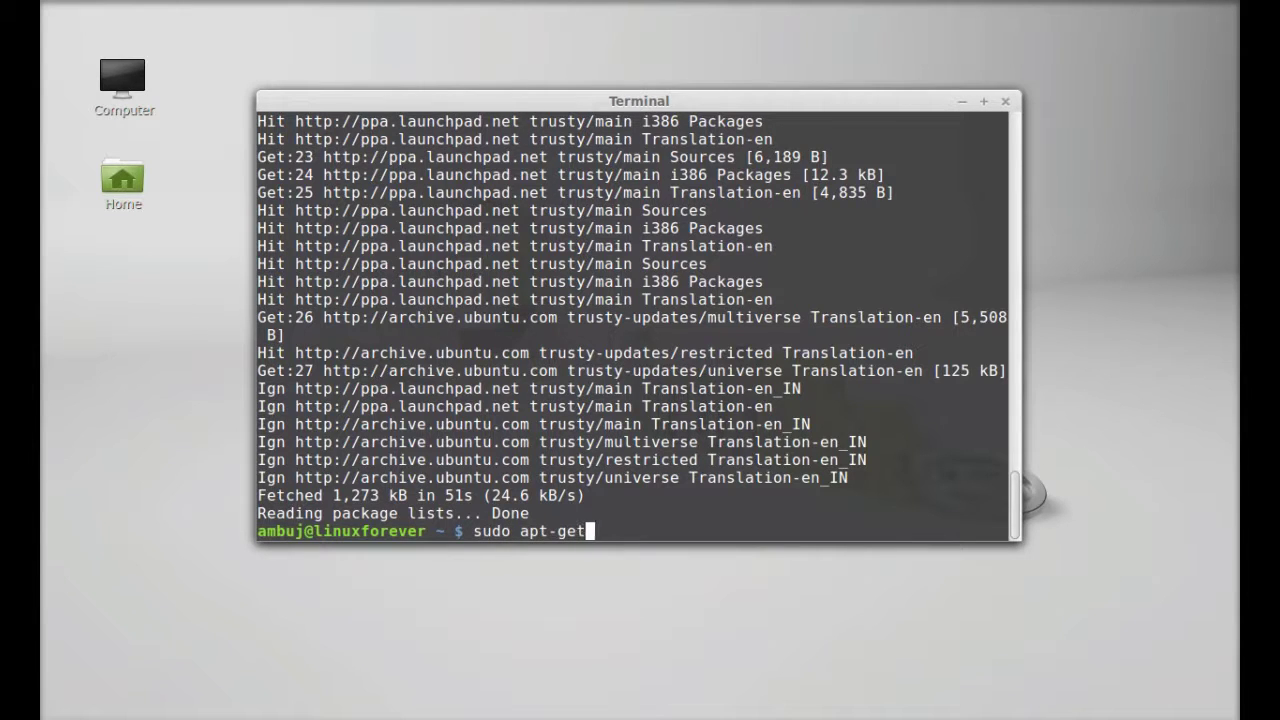
type(" install xix")
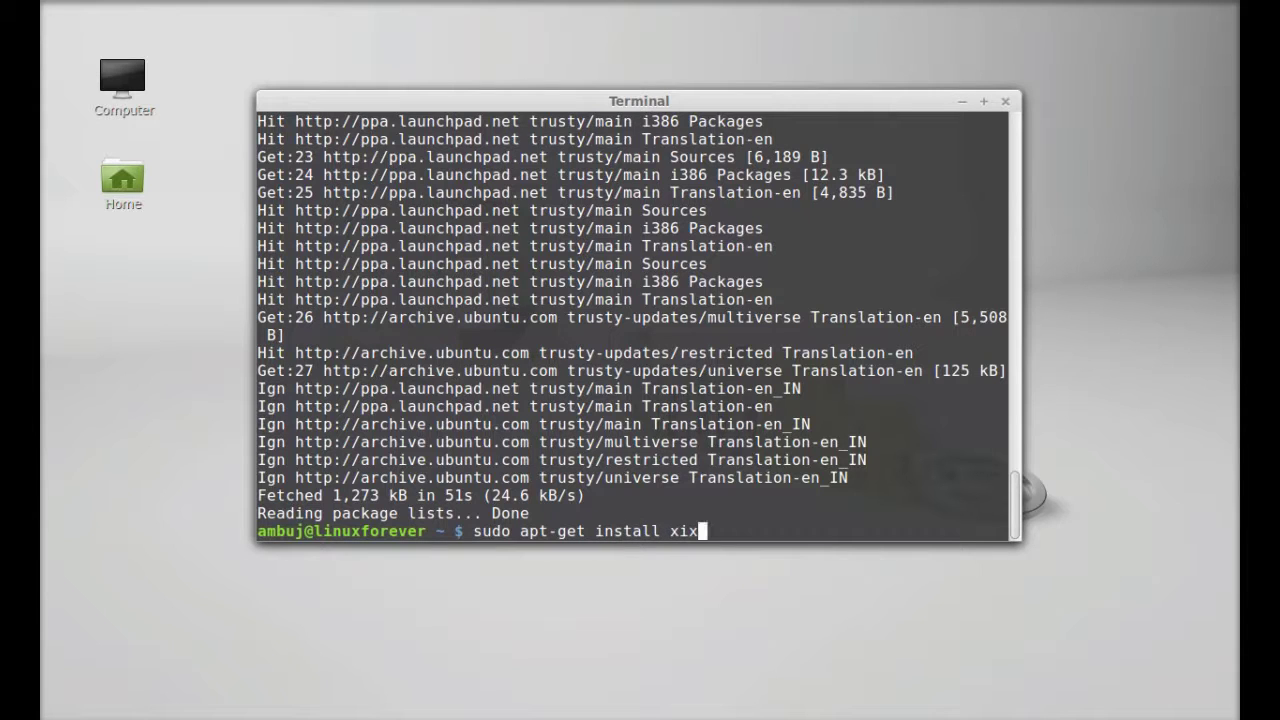
type("-media-player")
key("Return")
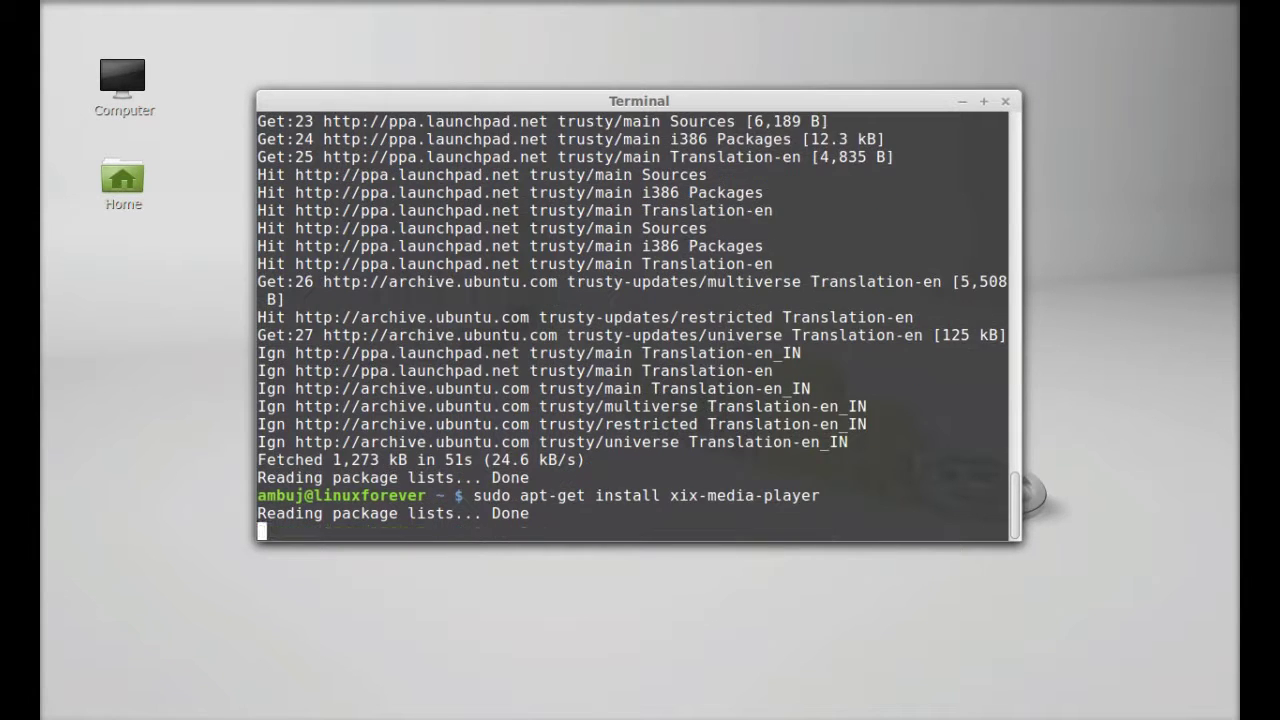
type("y")
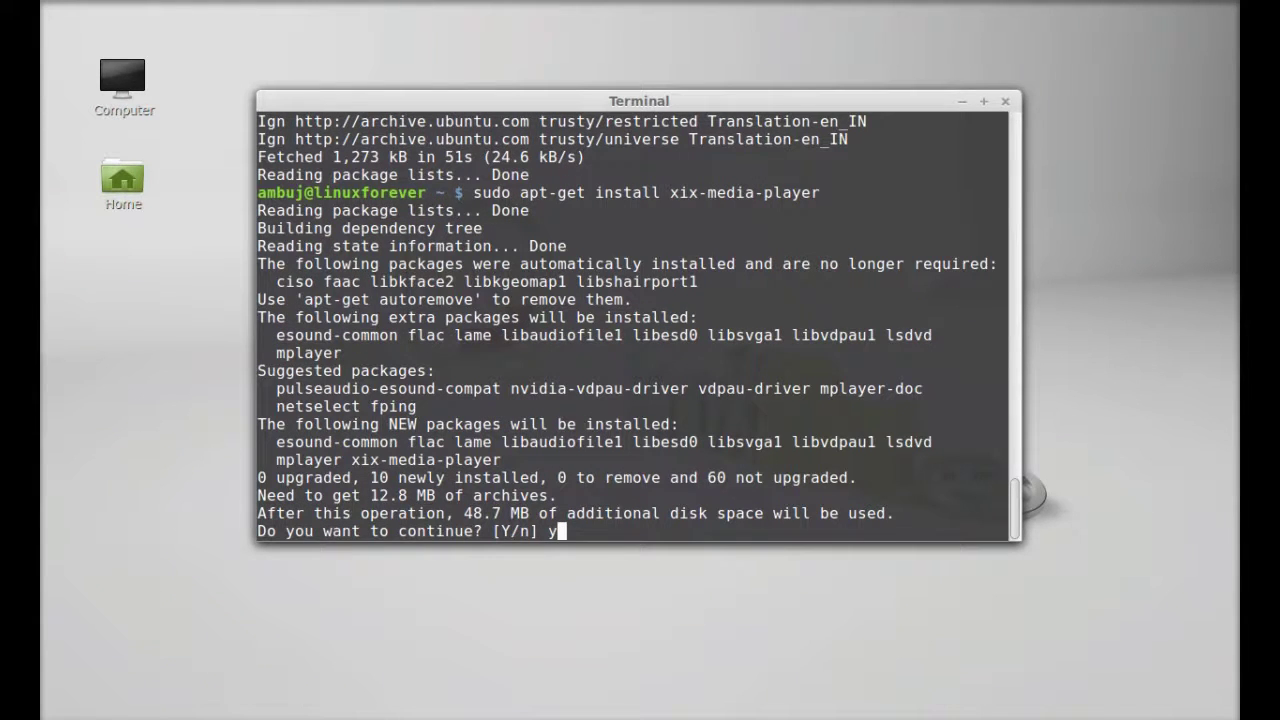
key("Return")
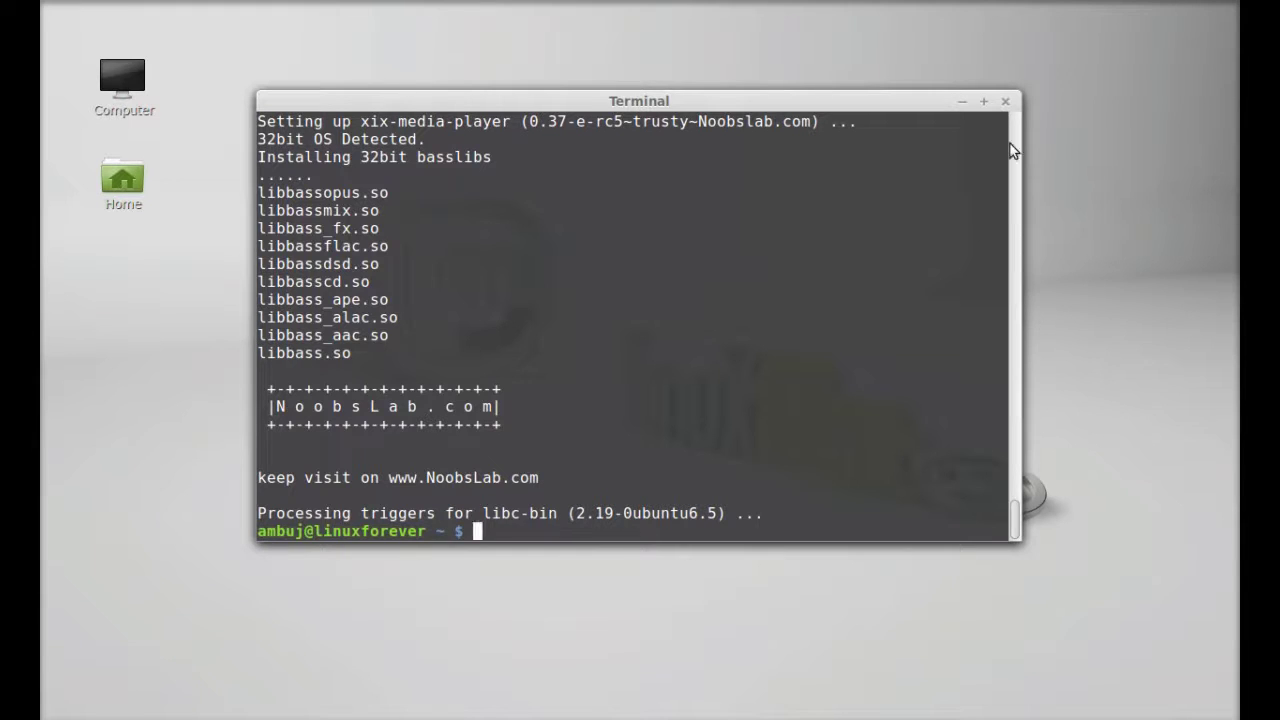
left_click(1005, 100)
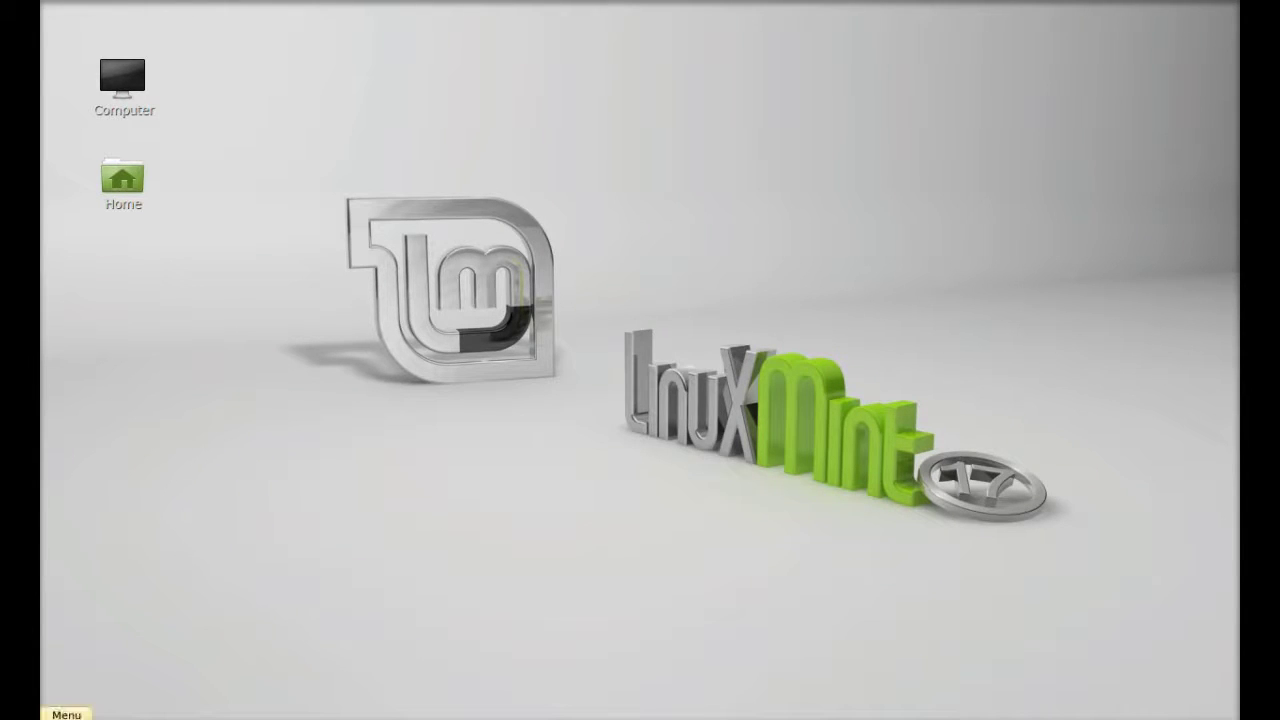
Search the installed applications for xix, then clear the search and dismiss it
left_click(66, 714)
type("xix")
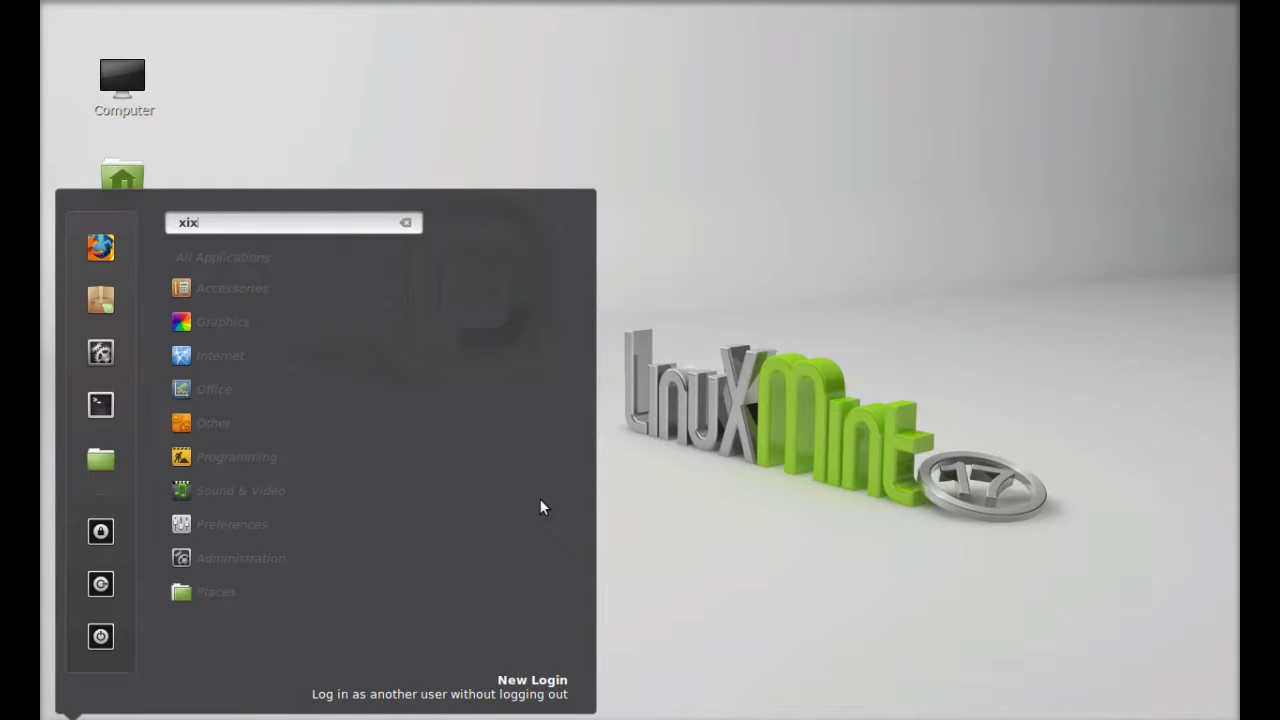
key("BackSpace")
key("BackSpace")
key("BackSpace")
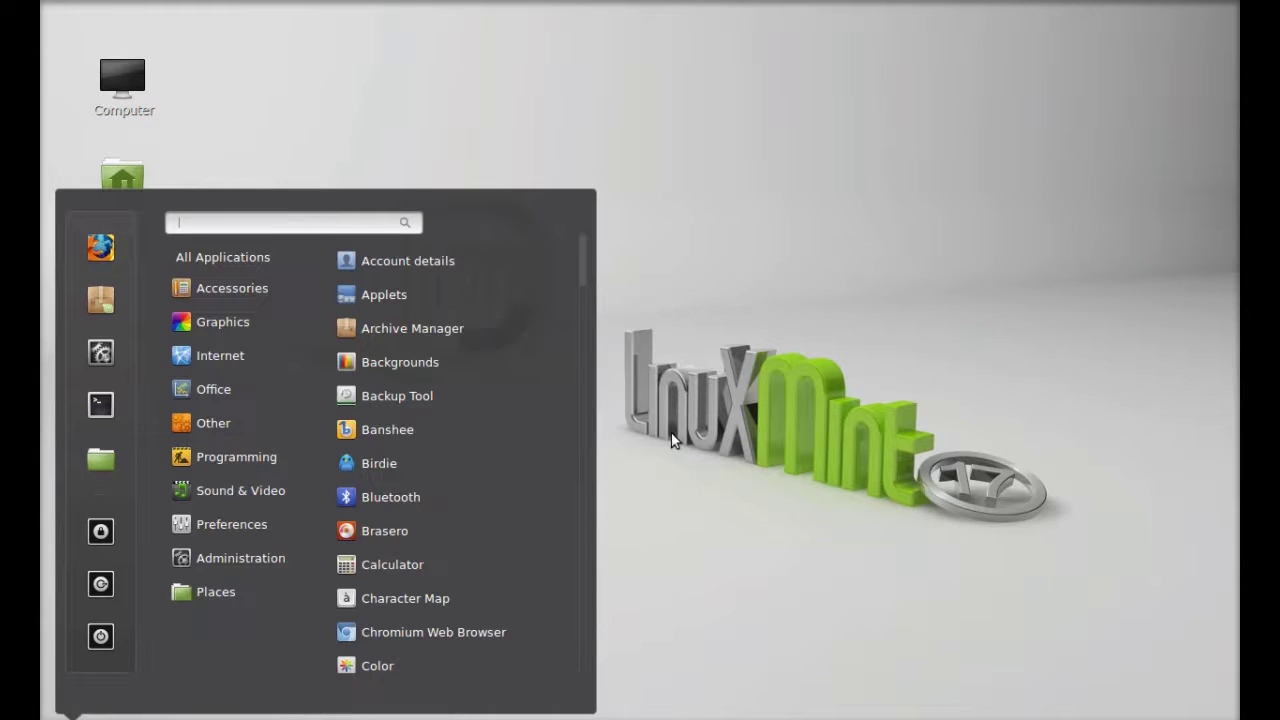
key("Escape")
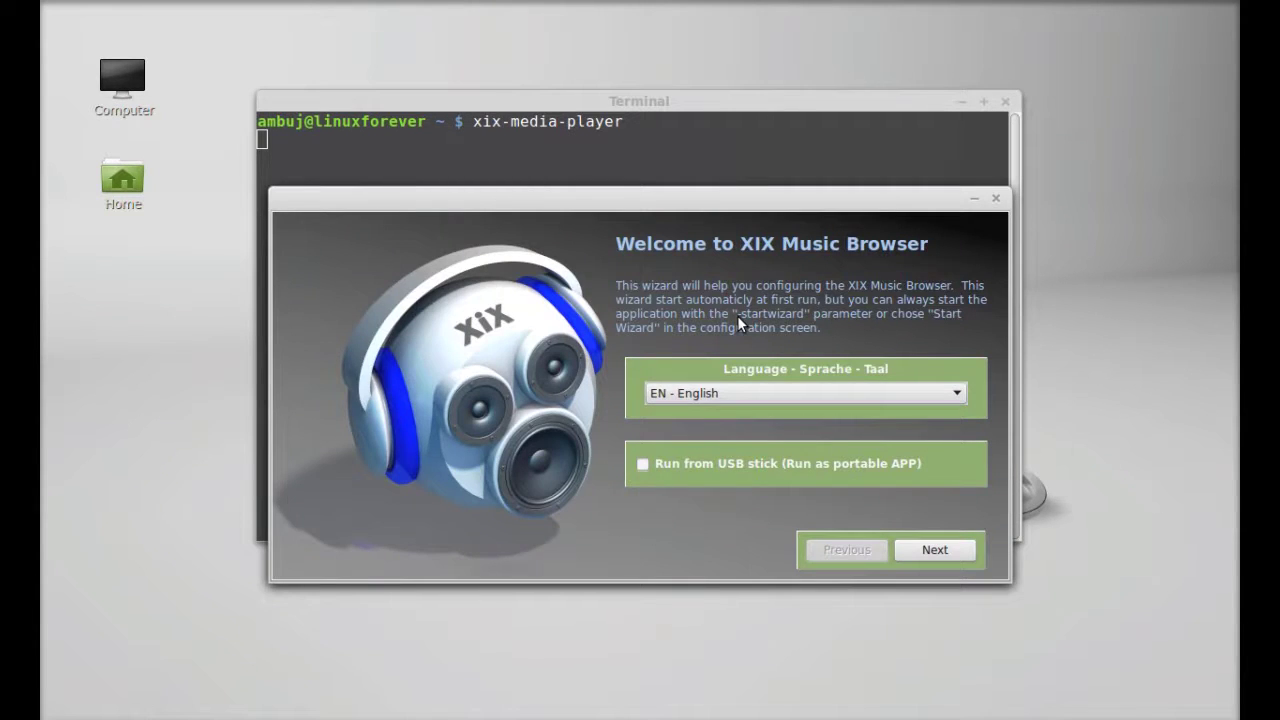
Complete the XIX Music Browser setup wizard, keeping English and the home Music folder as the watched source, and save
left_click(931, 551)
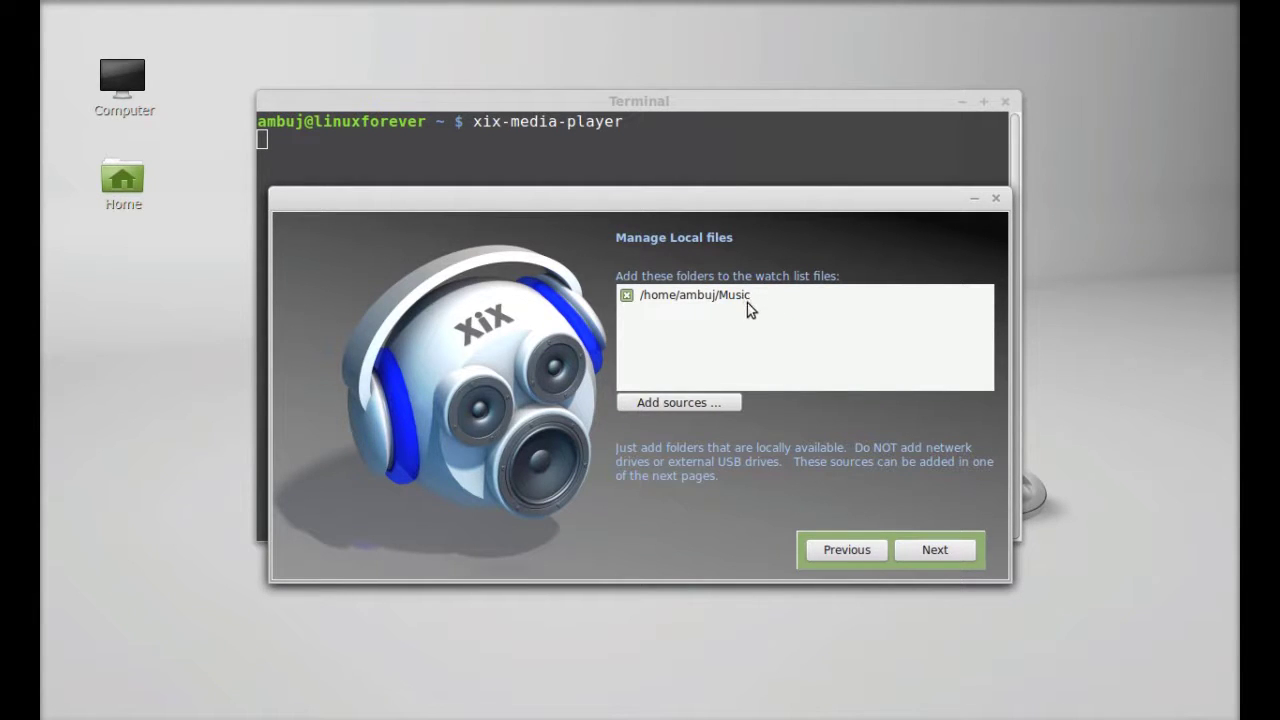
left_click(936, 550)
left_click(936, 550)
left_click(936, 550)
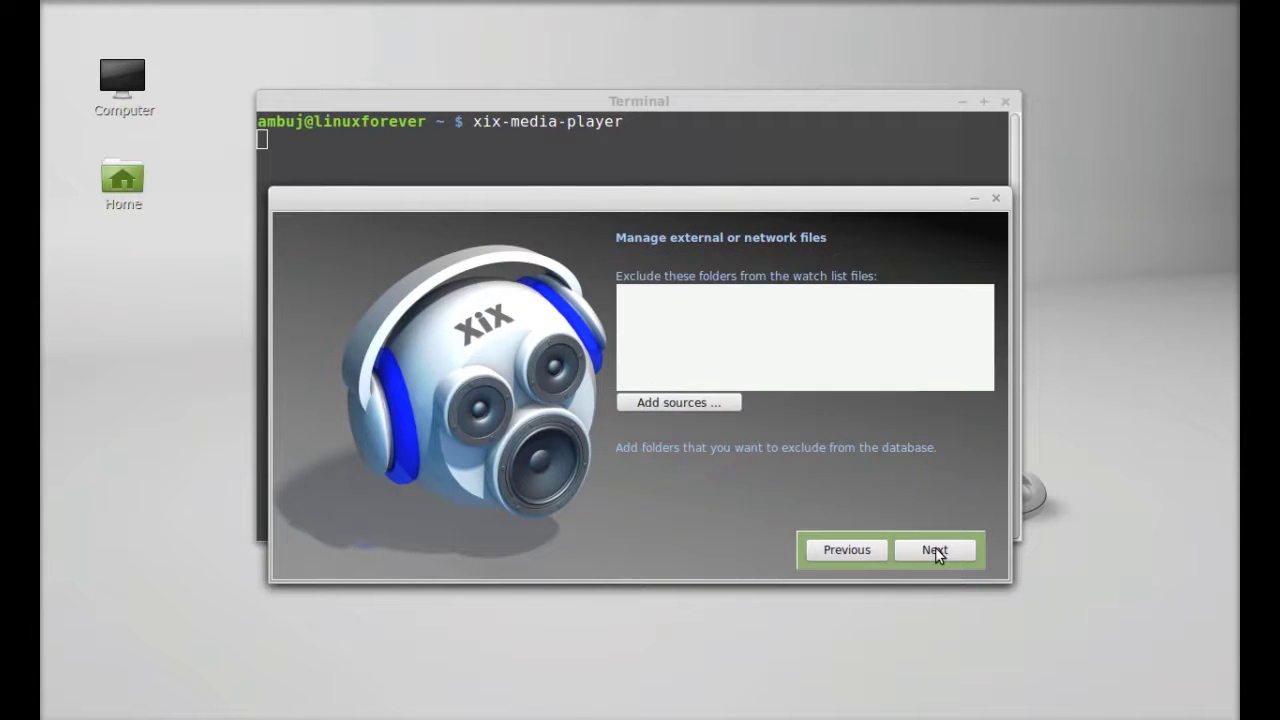
left_click(935, 550)
left_click(935, 550)
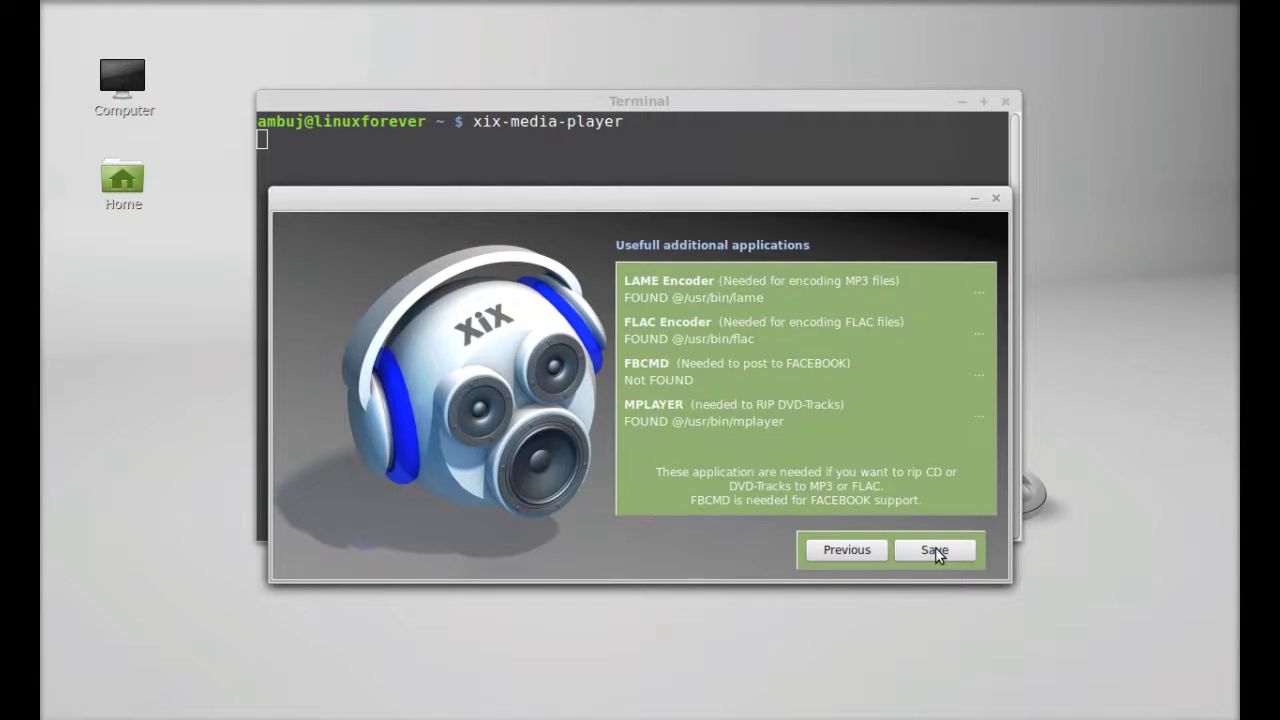
left_click(926, 548)
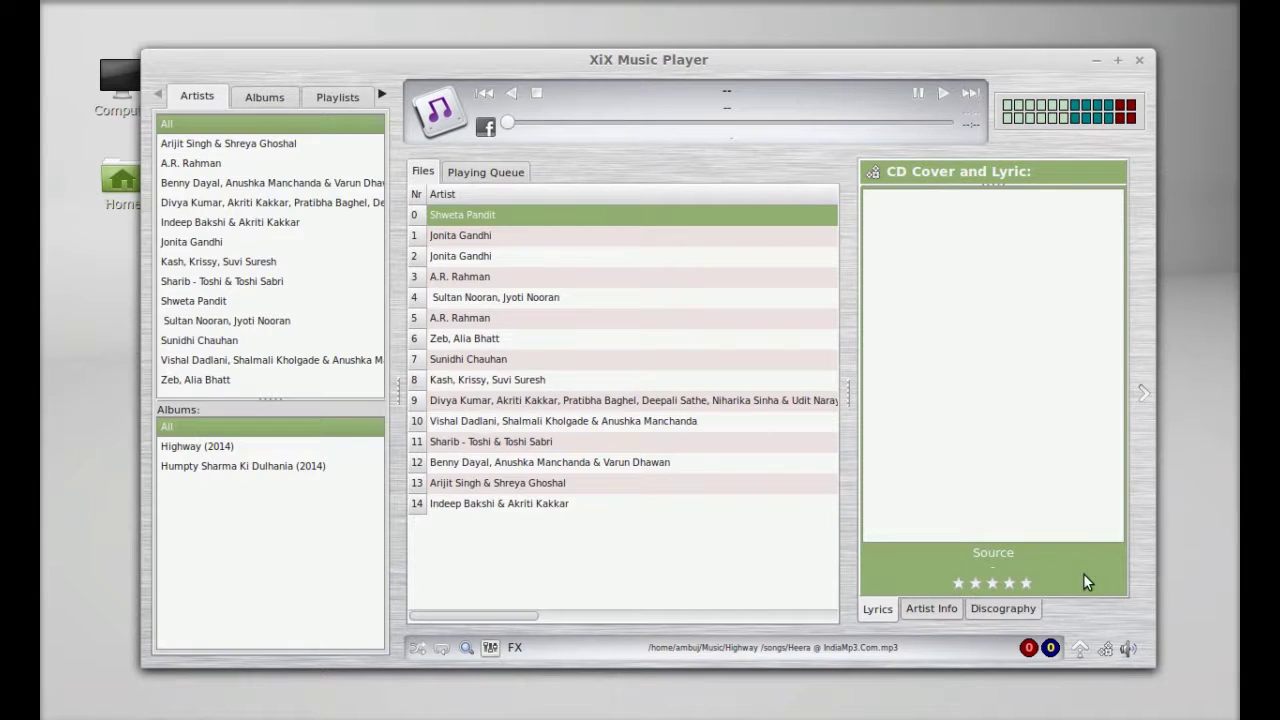
Enable the XiX Music Player Lyrics, Lyrics Depot, Lyrics Time, Lyrics Mania and Lyrics Mode sources in the configuration and save
left_click(1108, 650)
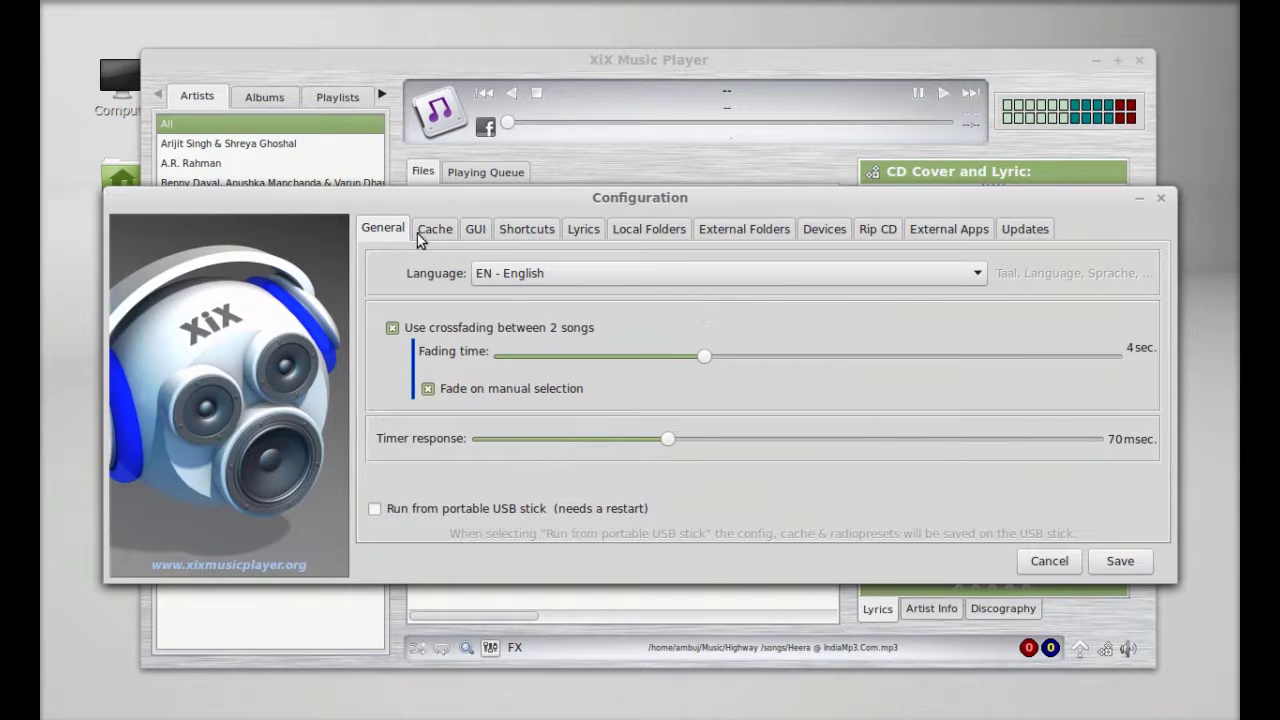
left_click(437, 229)
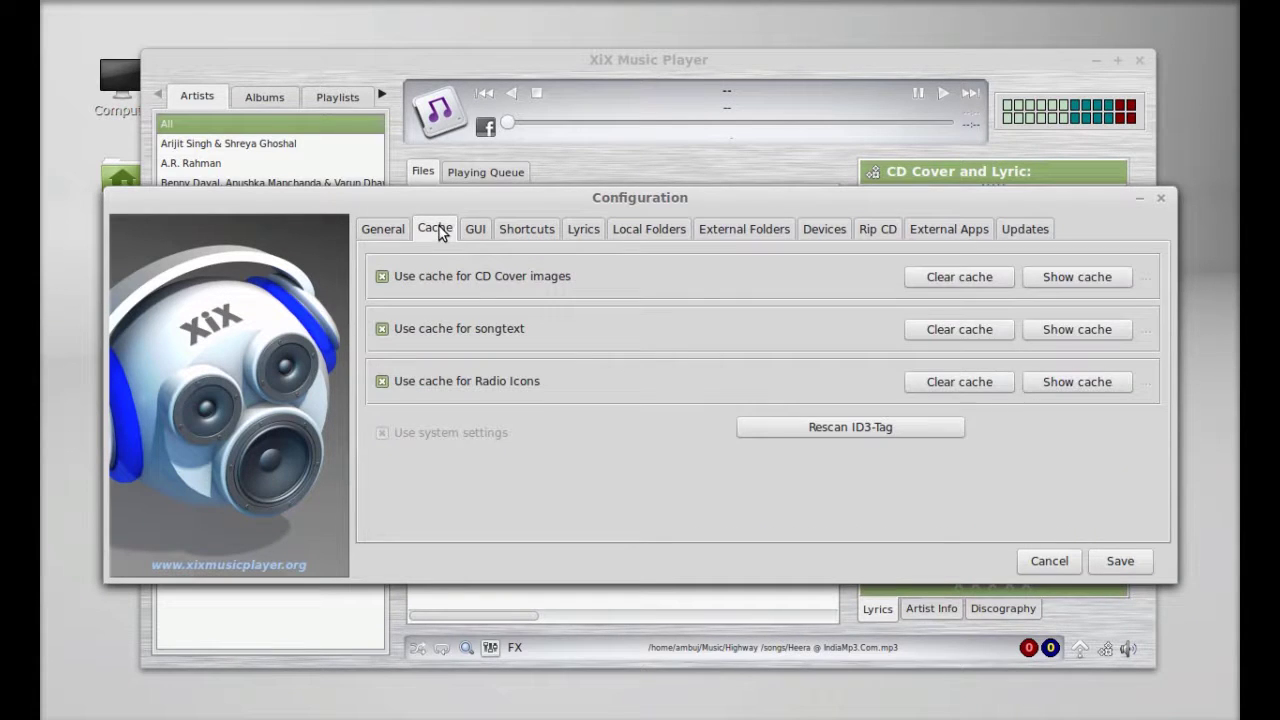
left_click(526, 229)
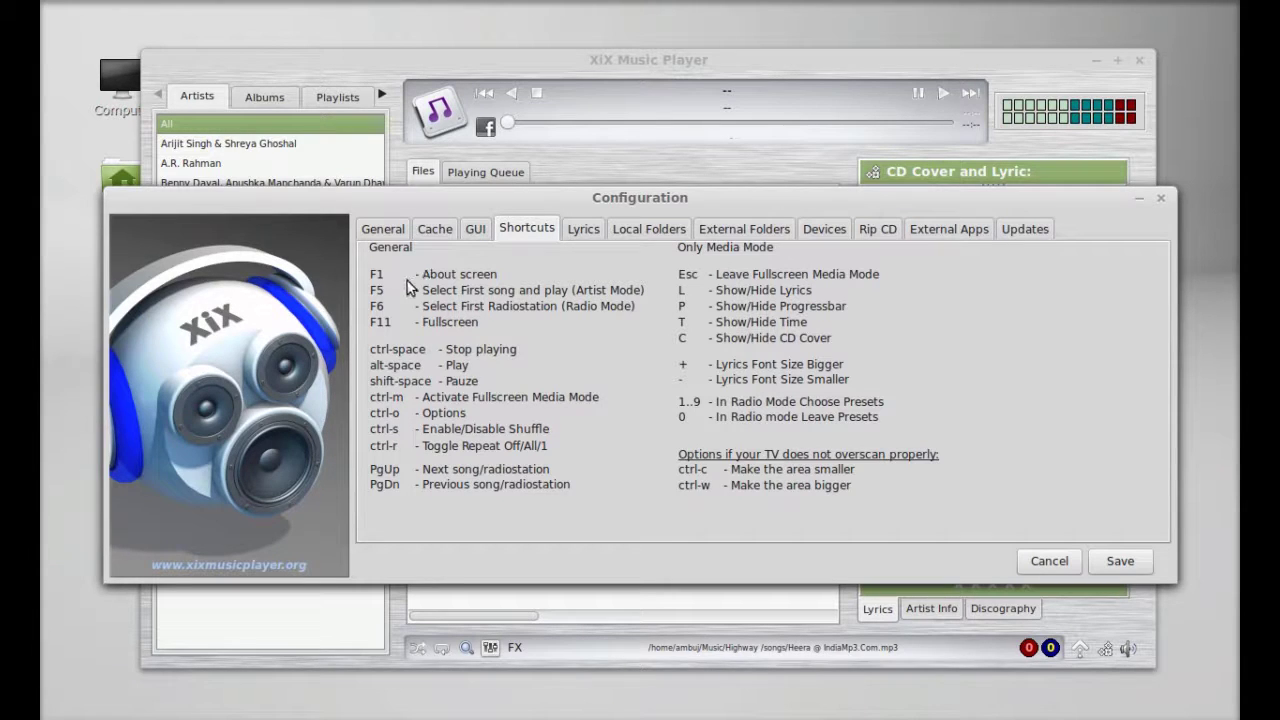
left_click(584, 228)
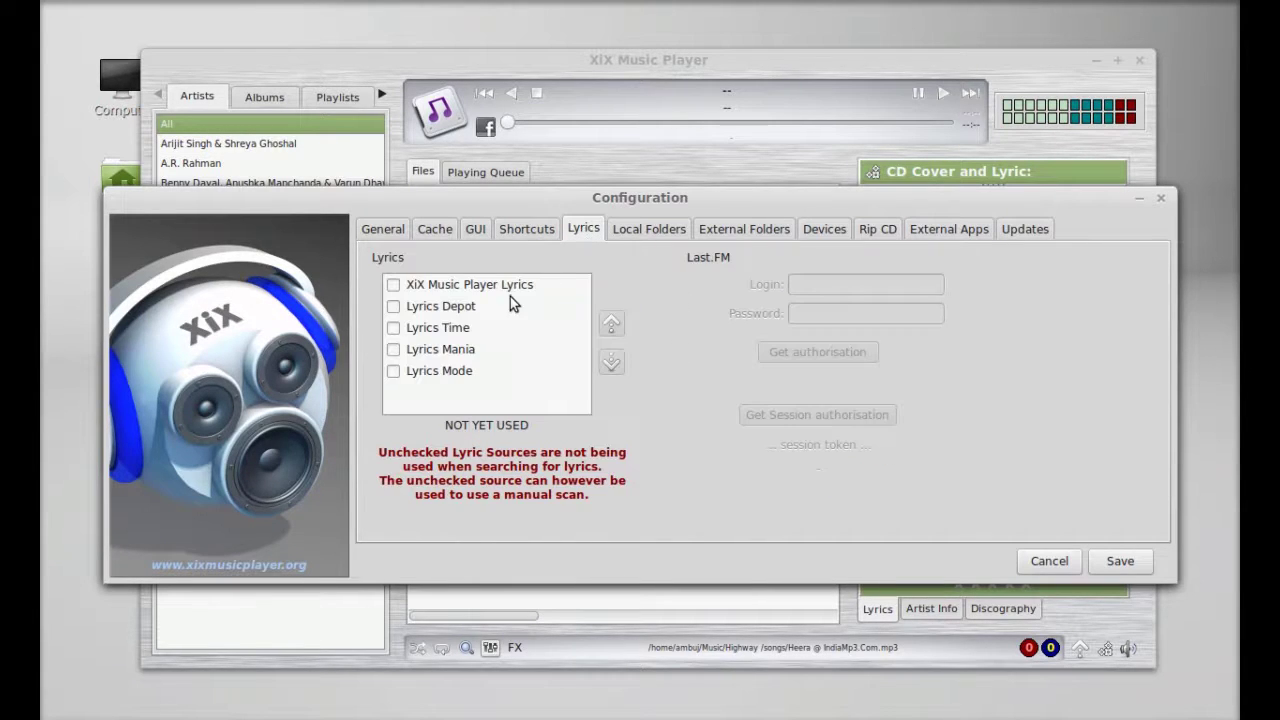
left_click(393, 285)
left_click(393, 306)
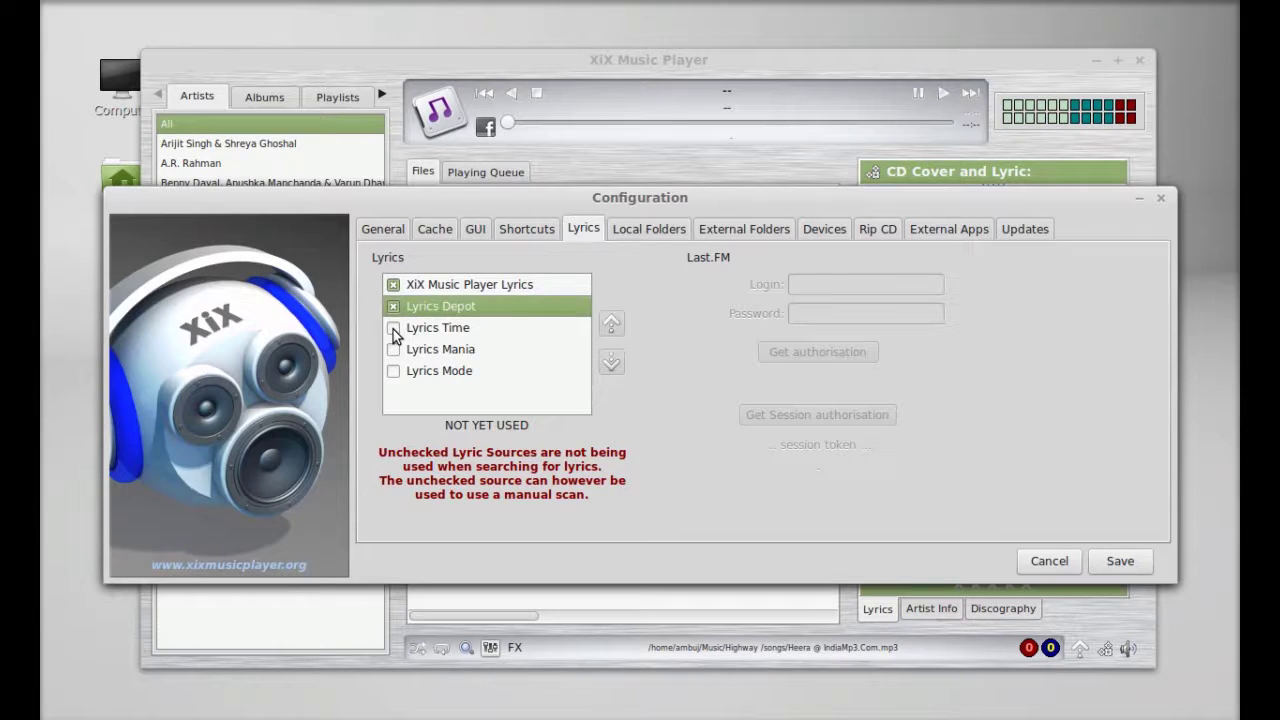
left_click(393, 327)
left_click(393, 349)
left_click(393, 371)
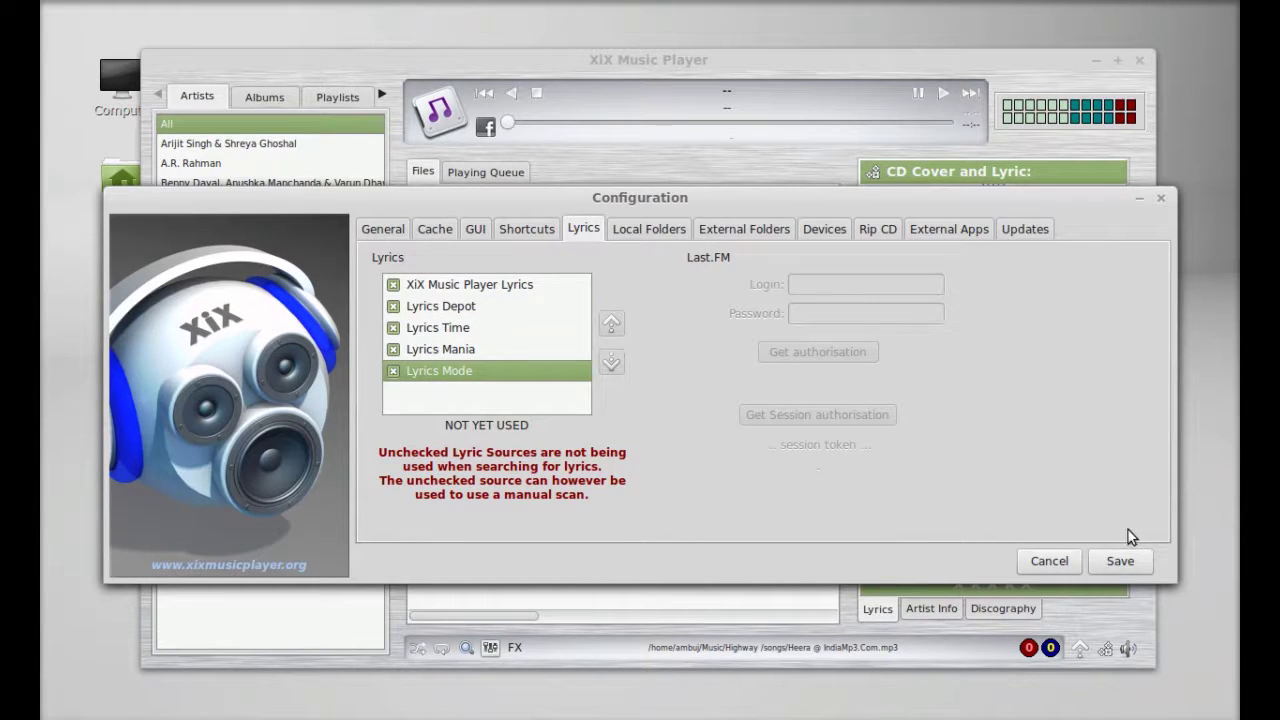
left_click(1118, 562)
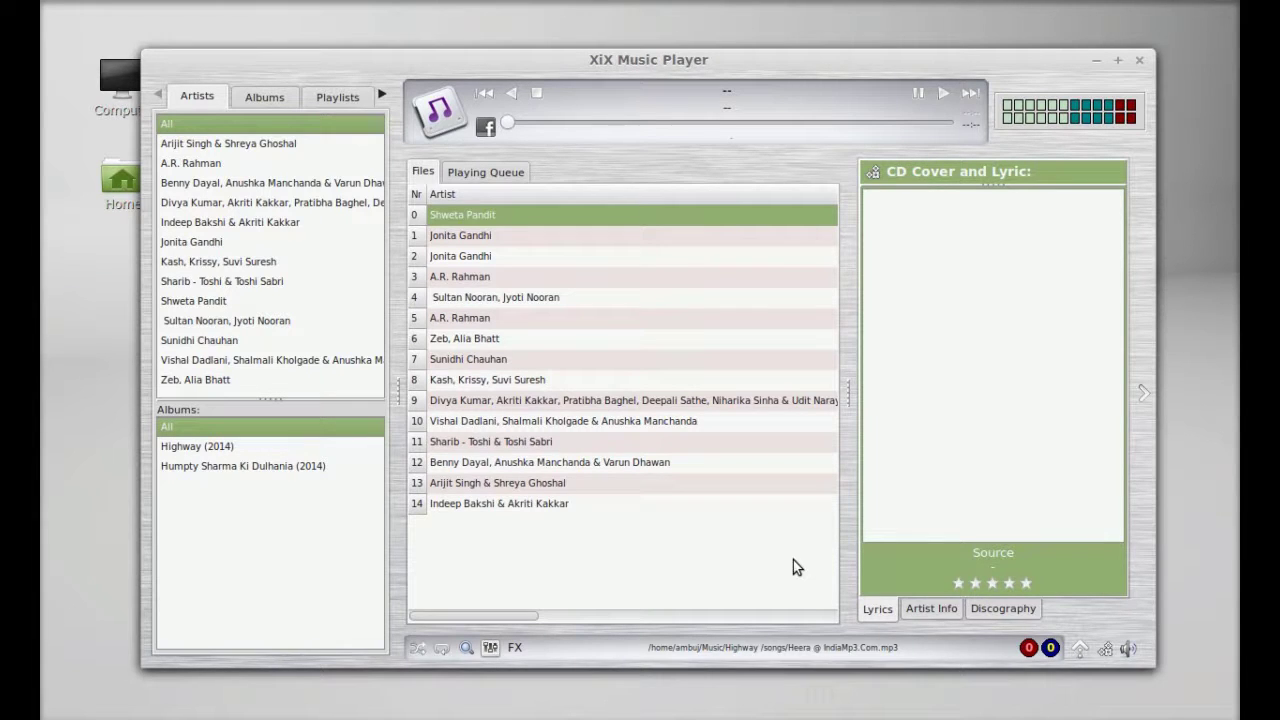
Show the artist information view and play A.R. Rahman's song Patakha Guddi (Male Version) from the file list
left_click(930, 610)
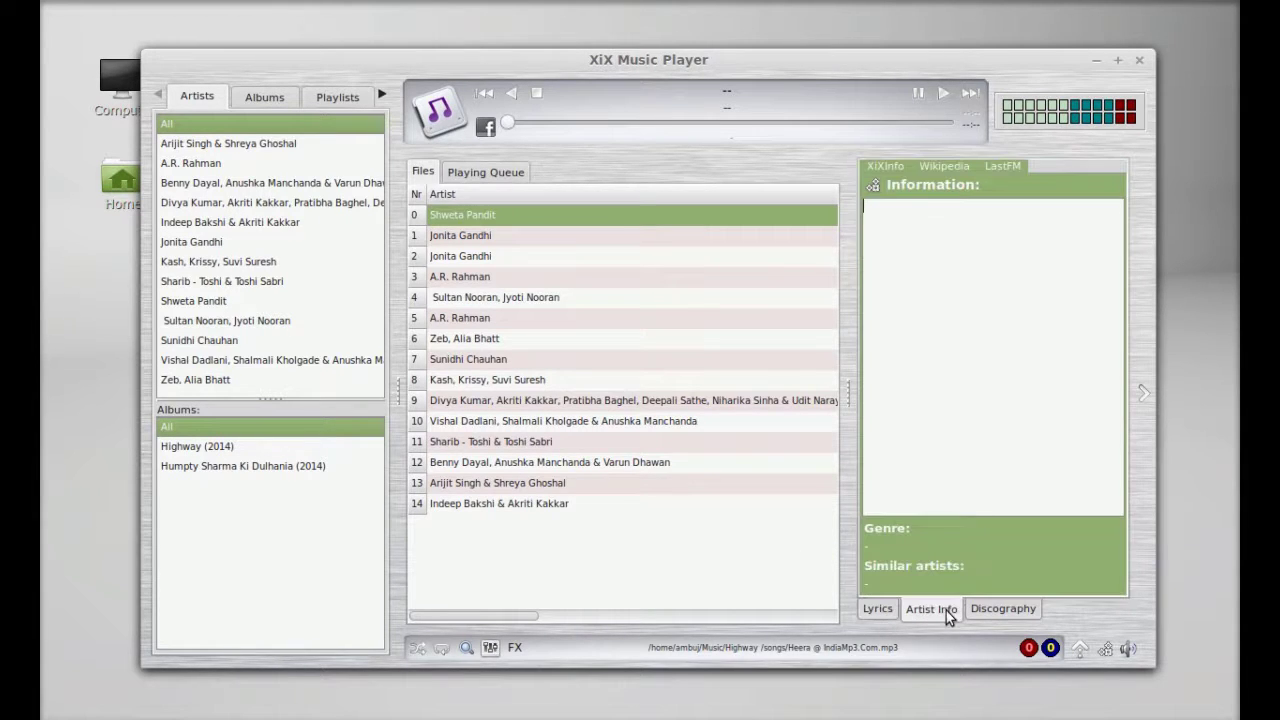
left_click(1025, 610)
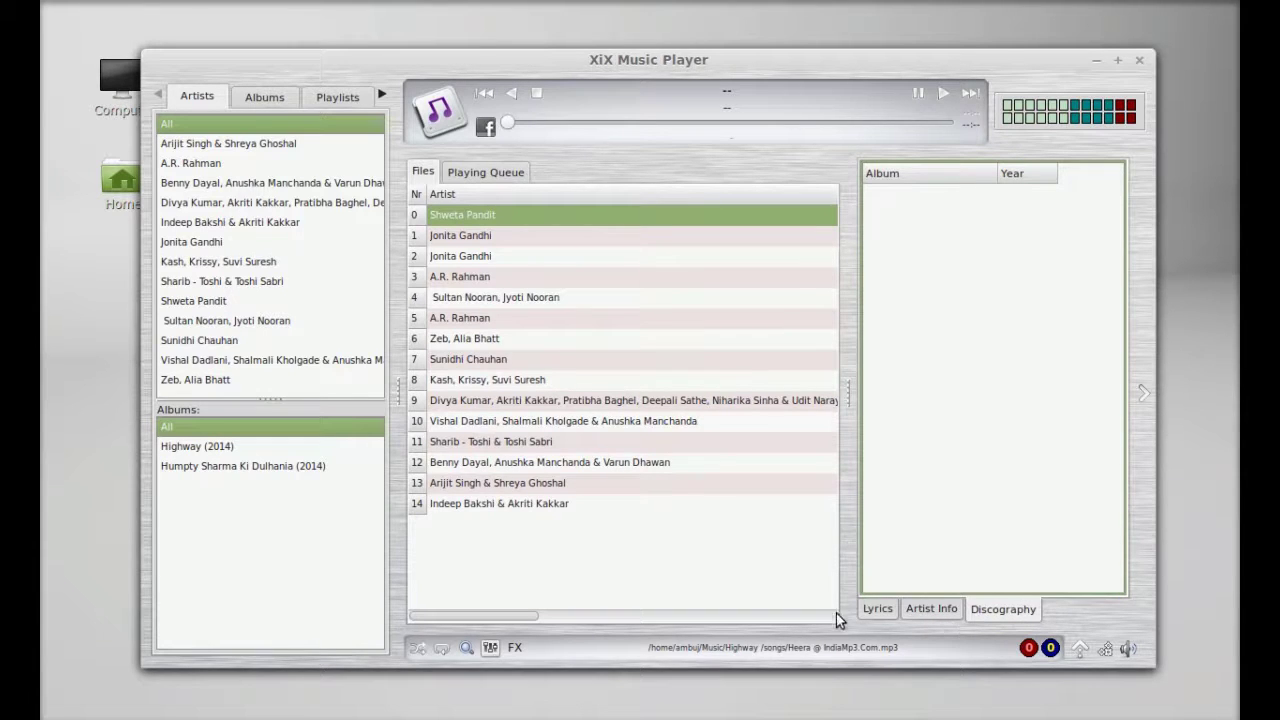
left_click(876, 610)
left_click(909, 610)
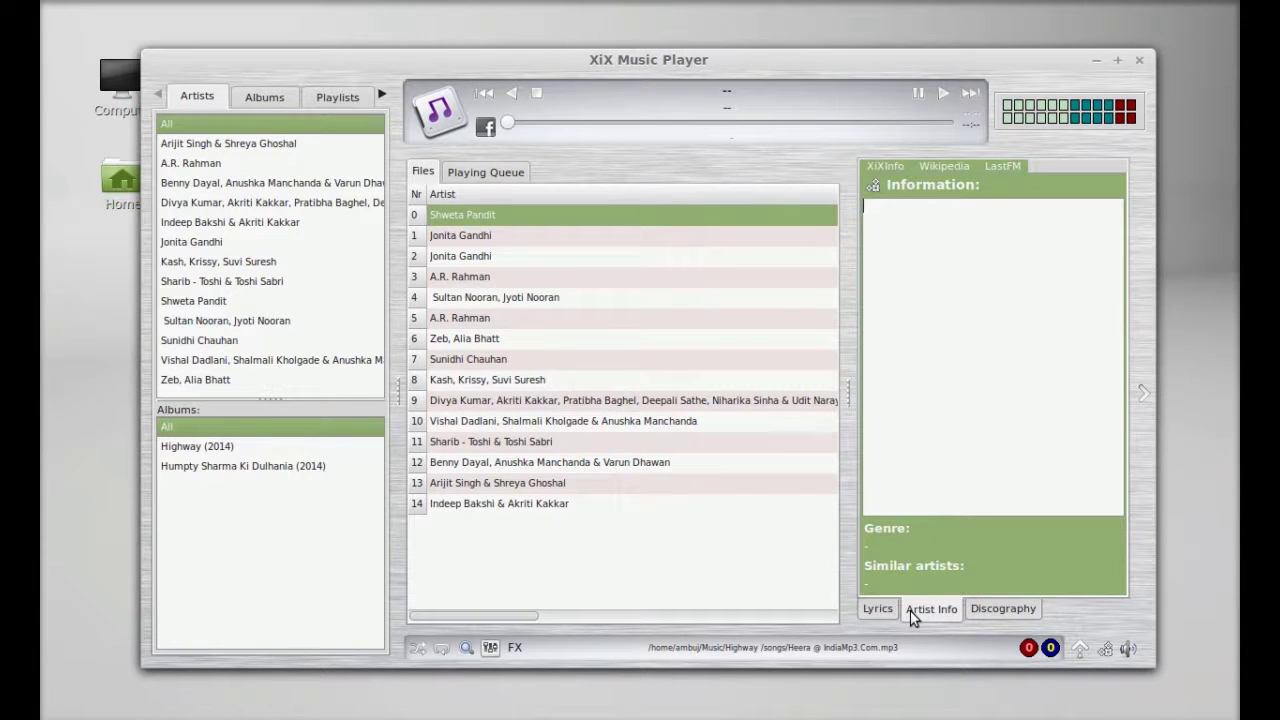
double_click(447, 318)
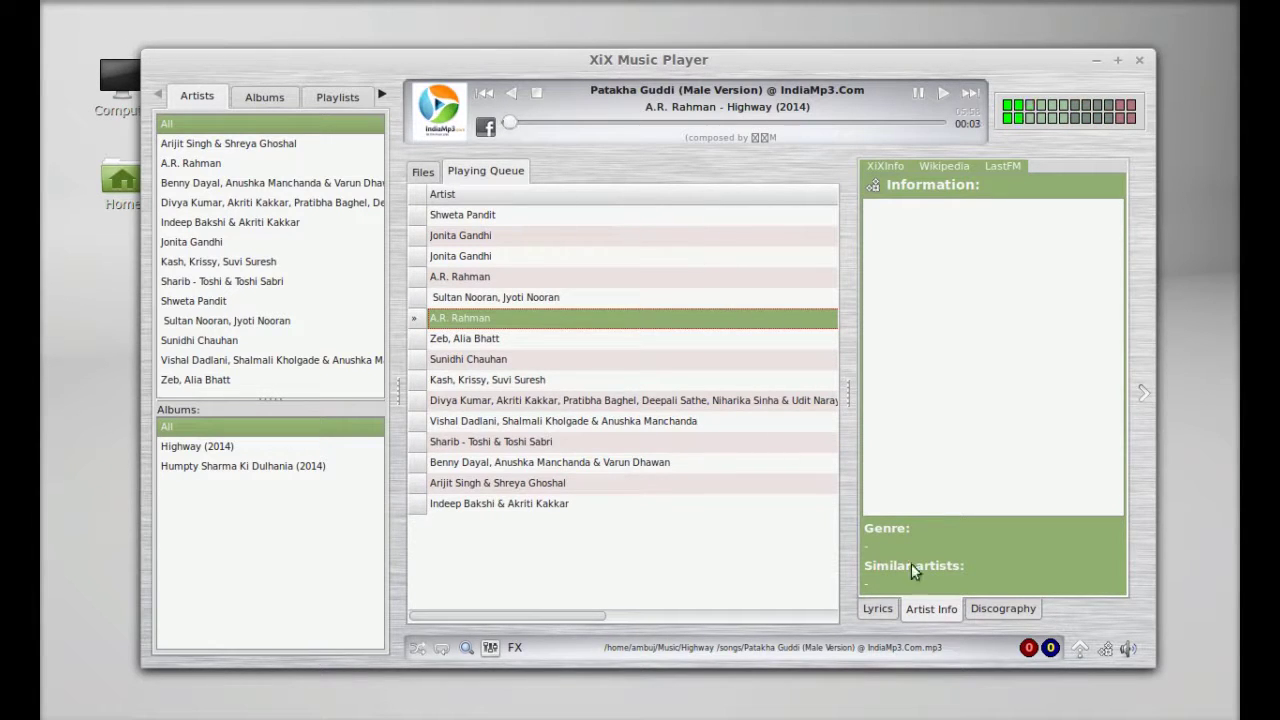
Load the Wikipedia page for the playing song's artist and read through its opening section
left_click(944, 165)
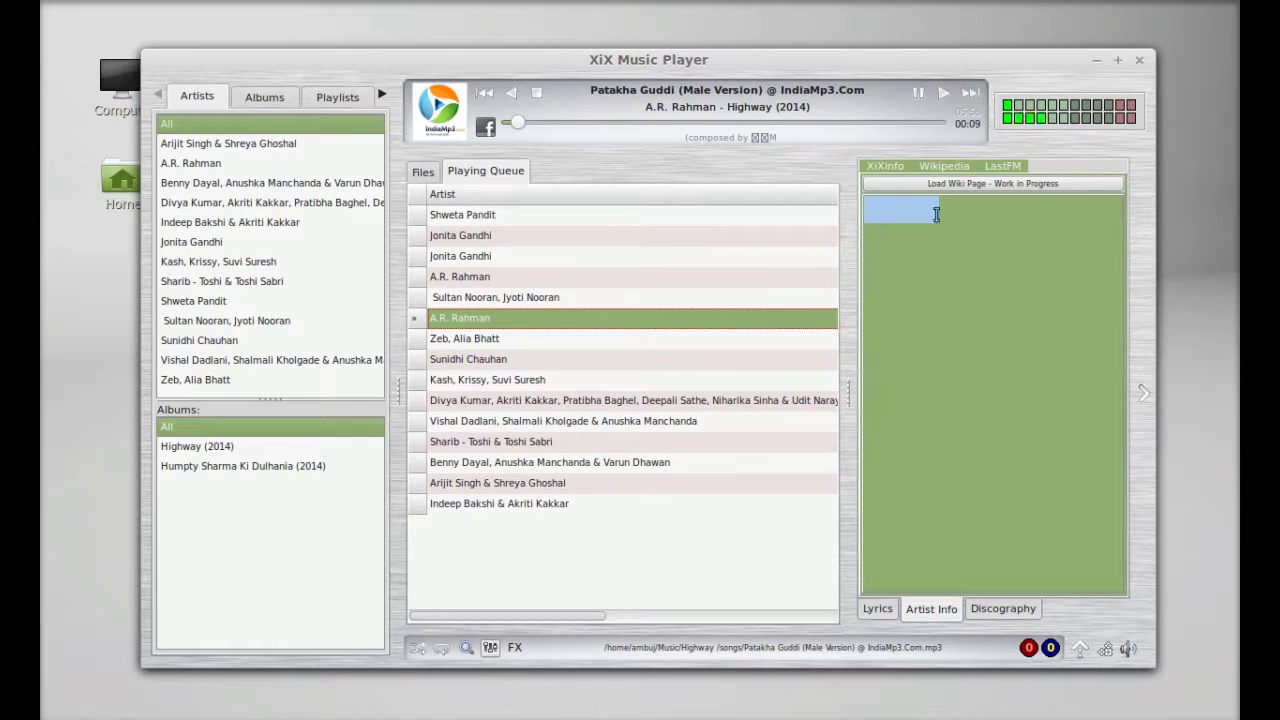
left_click(967, 190)
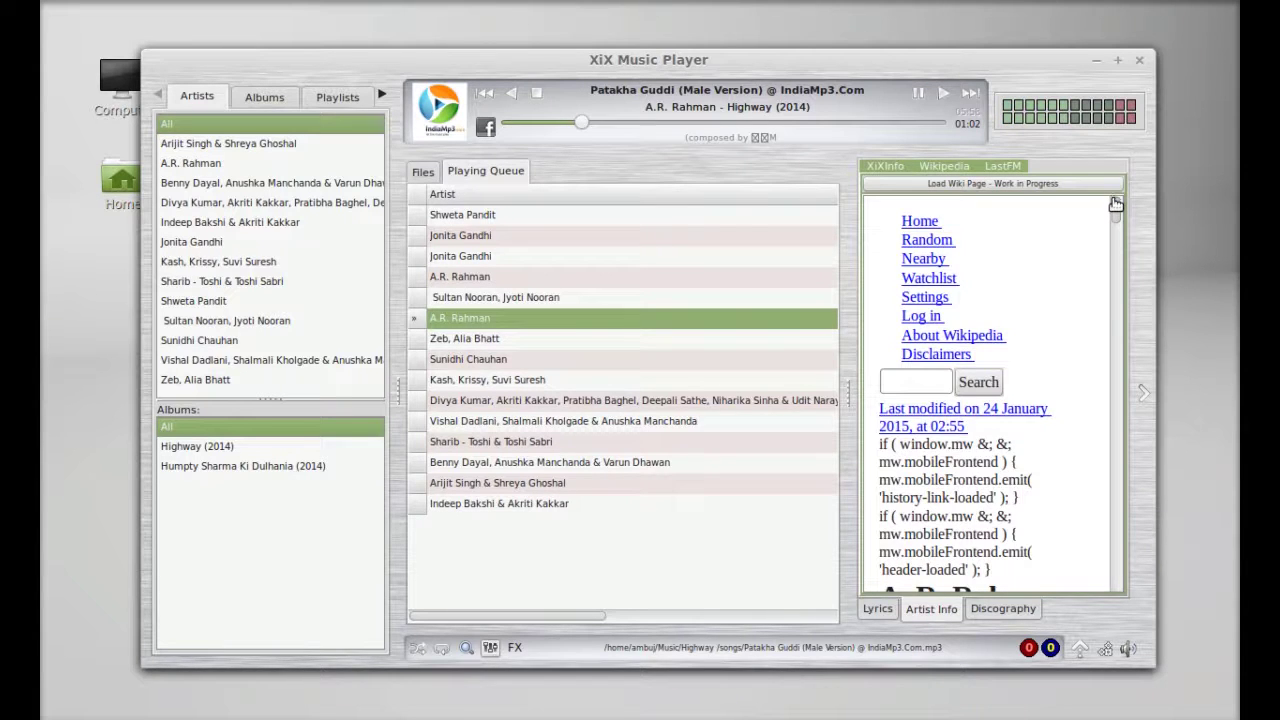
scroll(1115, 208, "down", 3)
scroll(1115, 208, "up", 2)
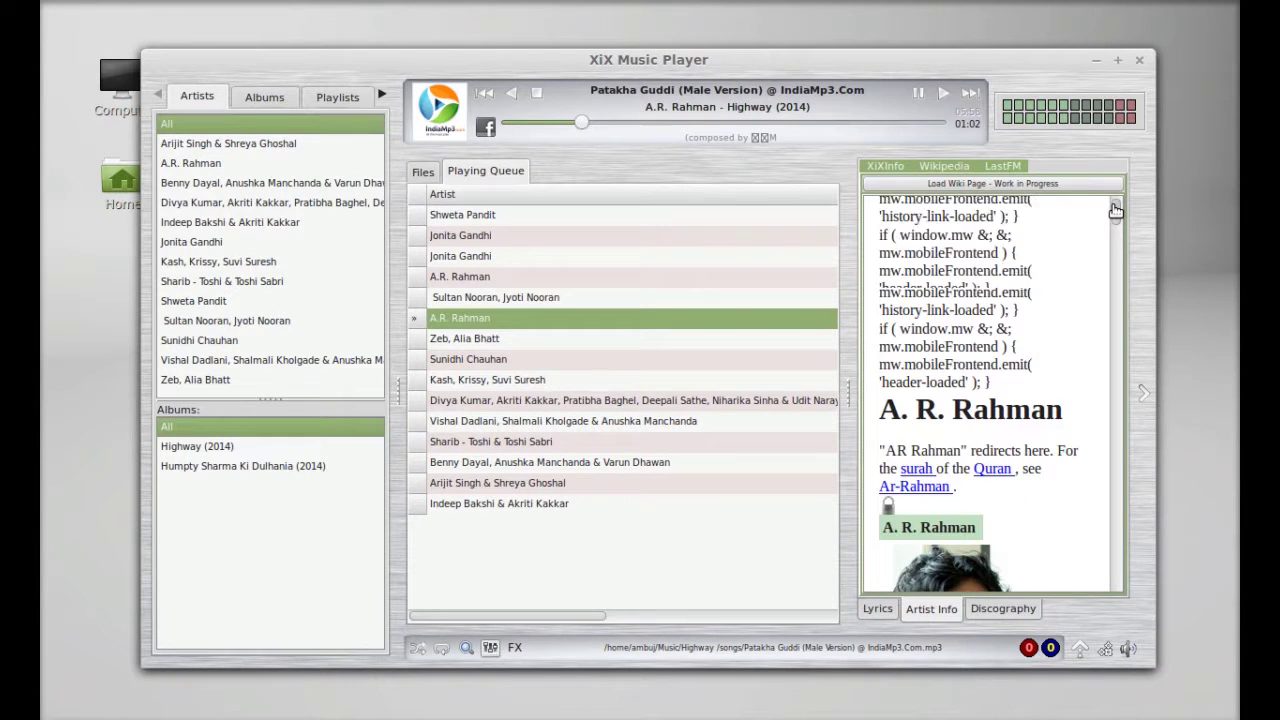
scroll(1115, 208, "down", 2)
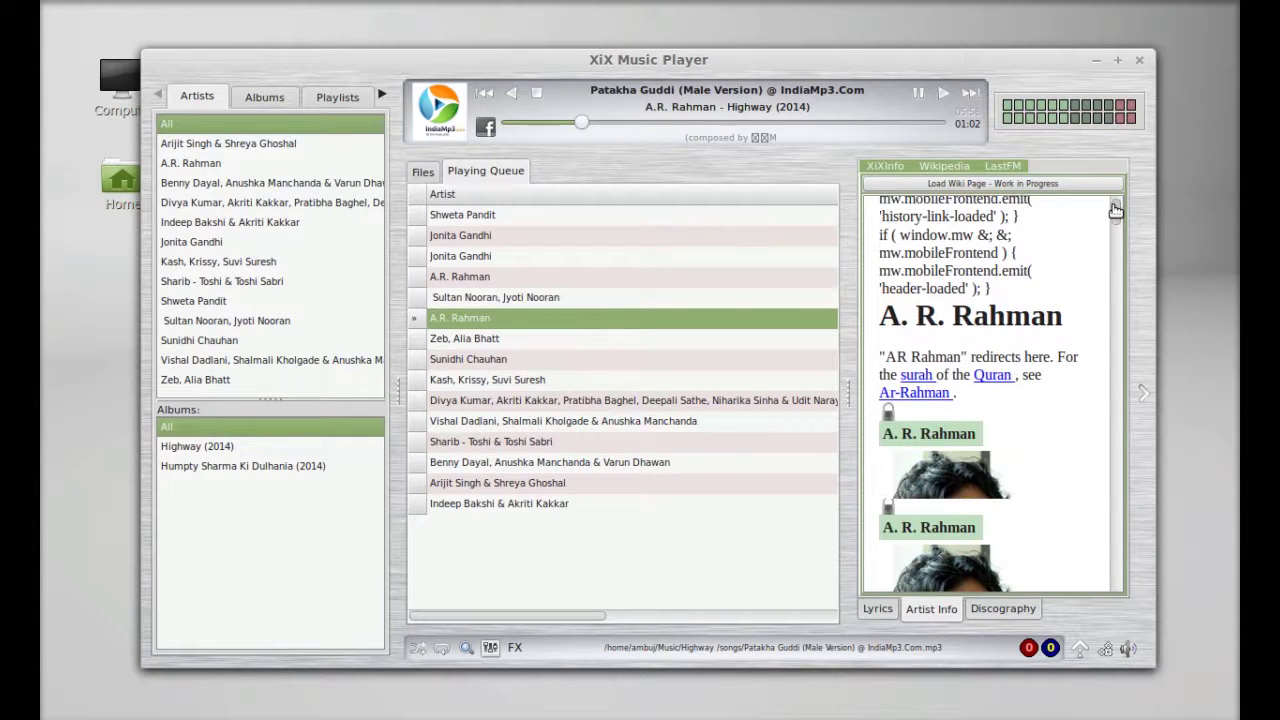
View the artist's photo on the Wikipedia page, check the song's cover and lyrics view, and return to the artist information
scroll(1115, 208, "down", 2)
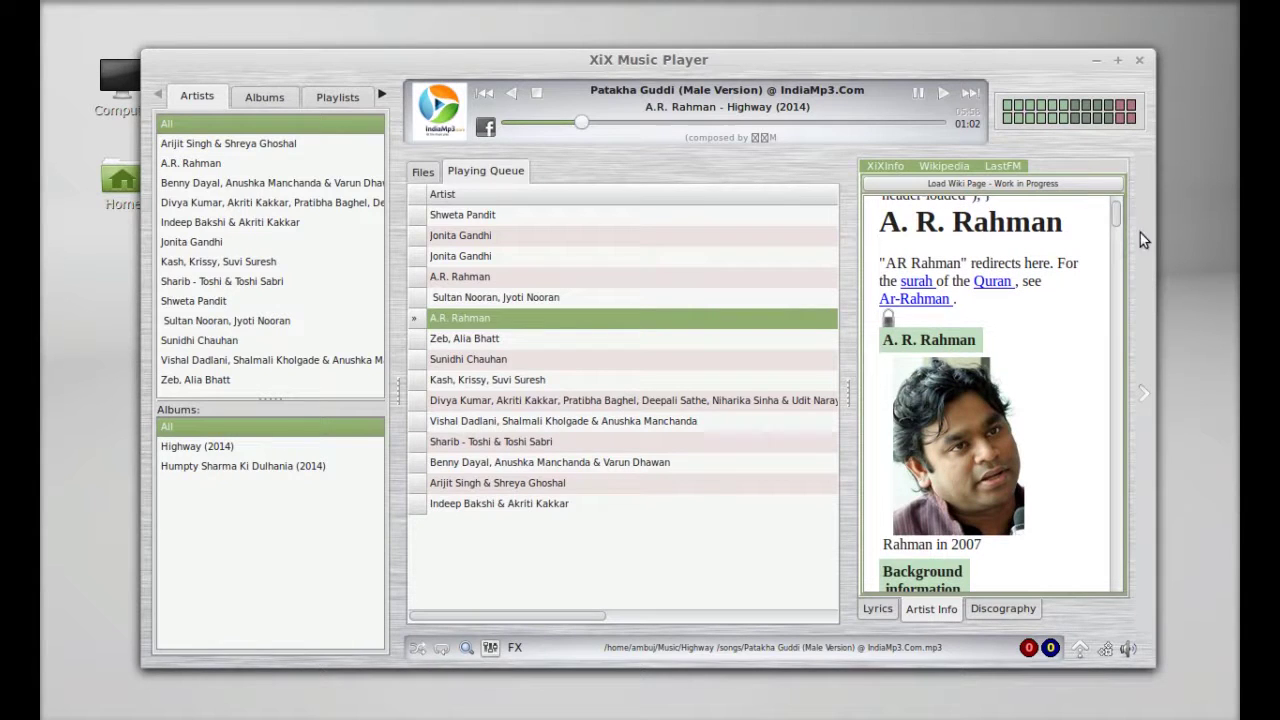
left_click(877, 610)
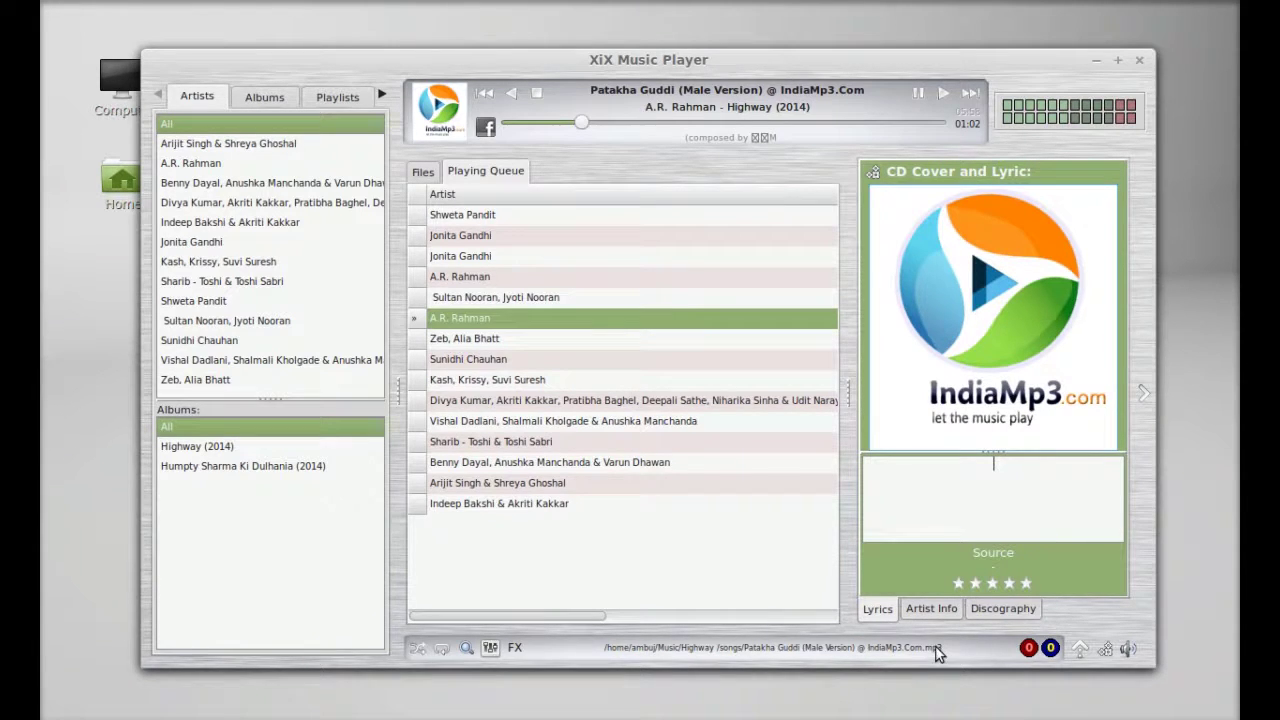
left_click(930, 611)
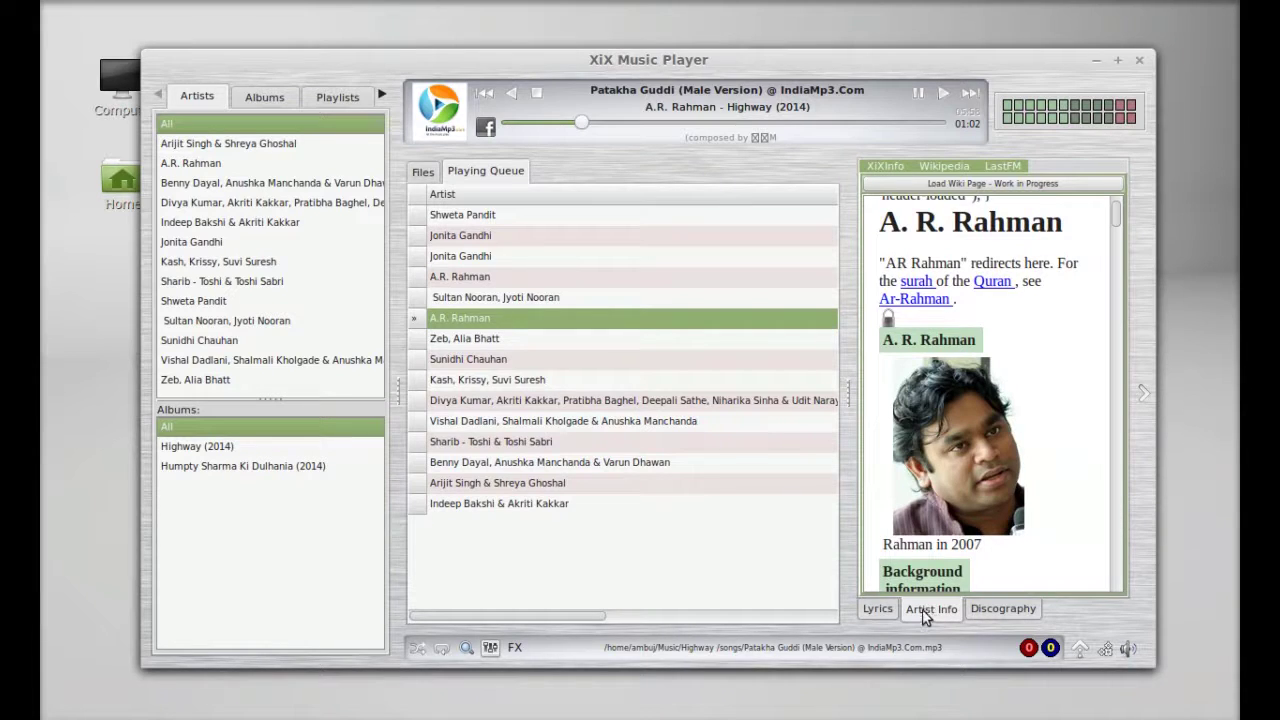
Look at the equalizer and the Echo and Flanger effect windows without changing their settings, and close the Flanger window
left_click(490, 649)
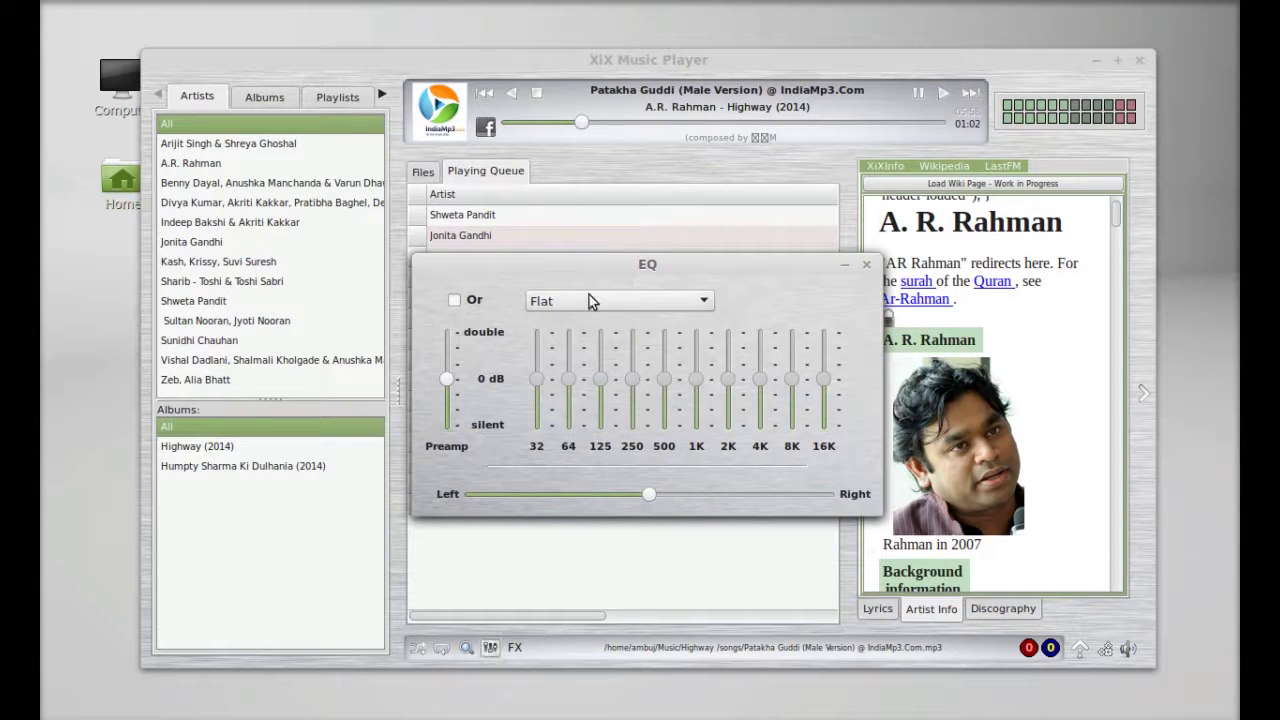
left_click(516, 652)
left_click(535, 665)
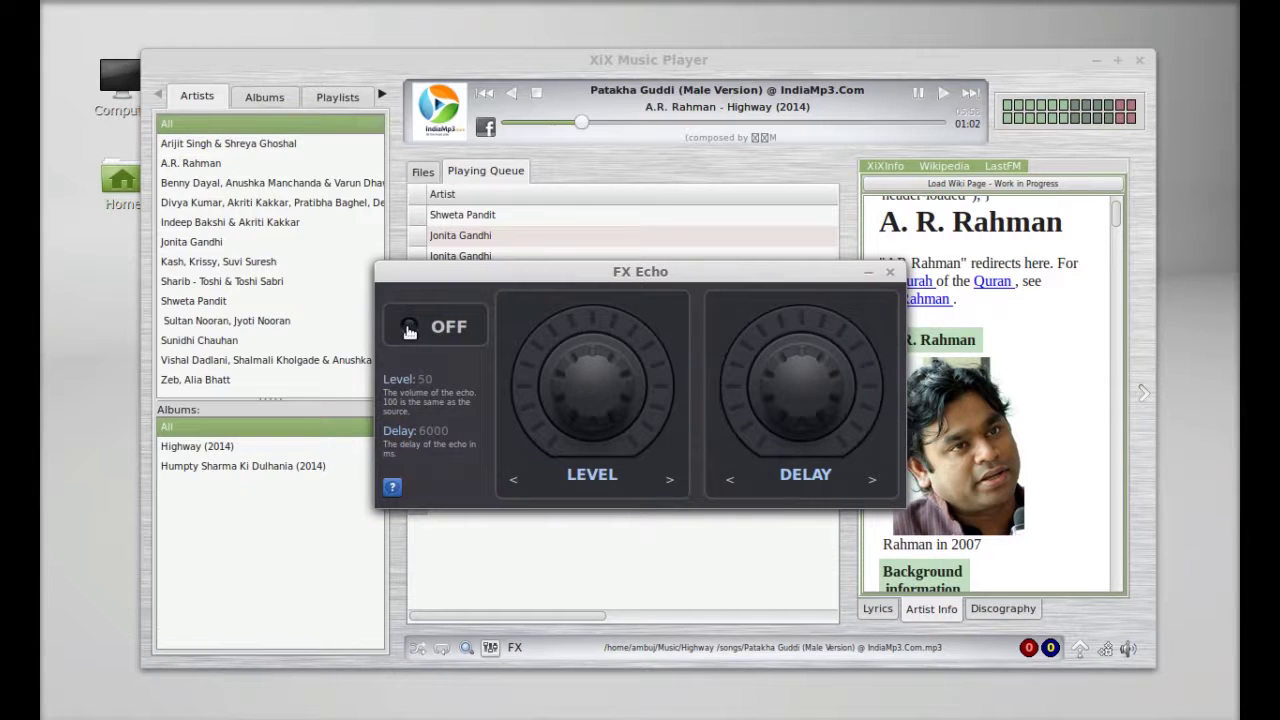
left_click(514, 649)
left_click(530, 679)
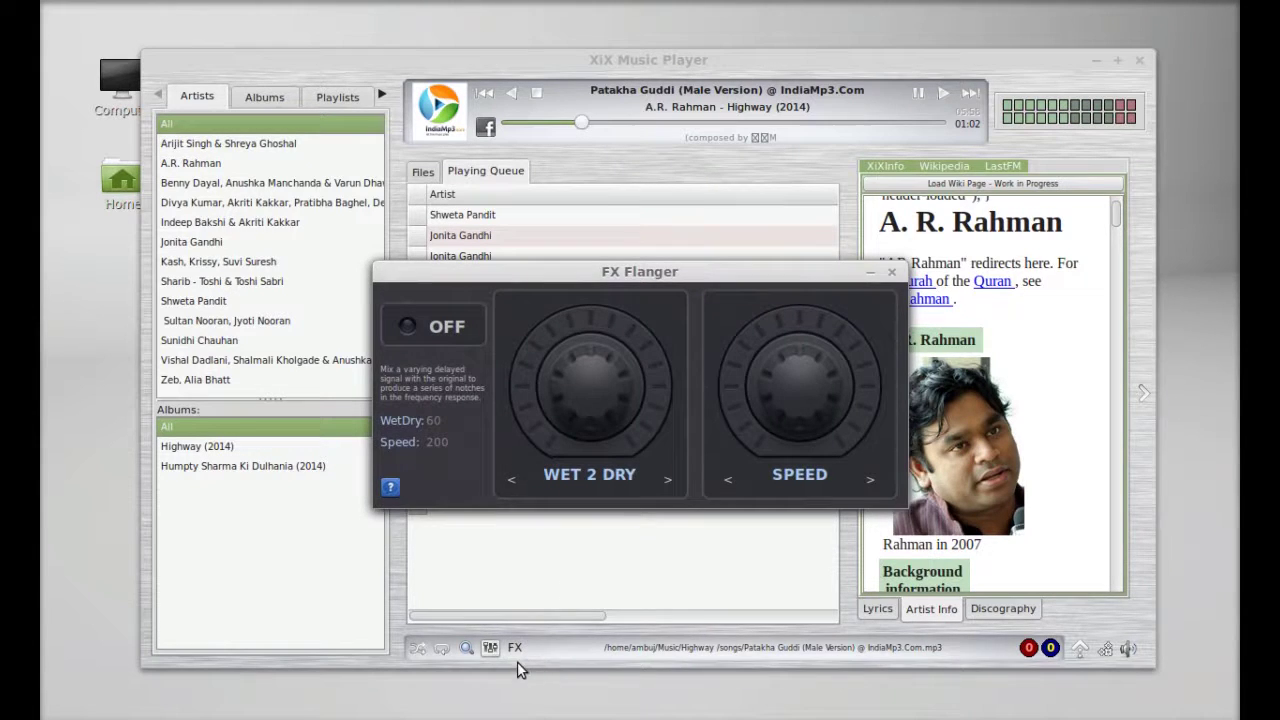
left_click(891, 272)
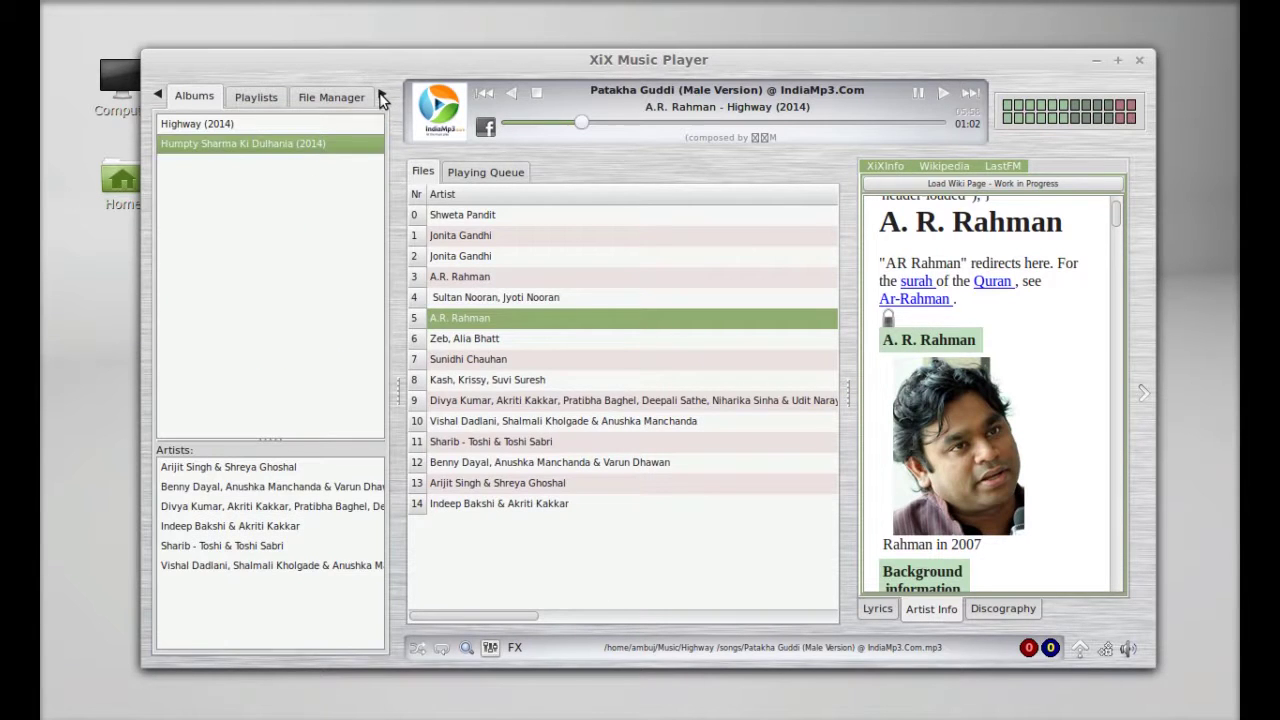
Look through the library's Playlists, File Manager, Podcast, Archive and CD source views
left_click(381, 94)
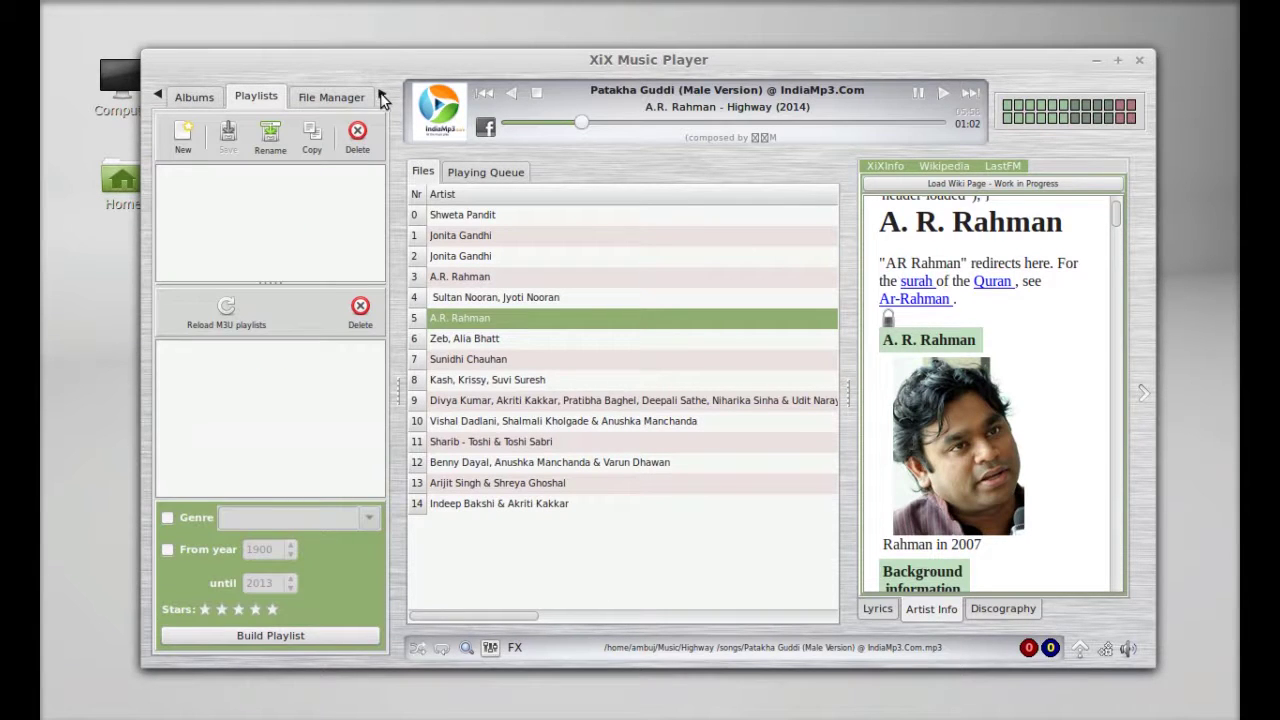
left_click(382, 96)
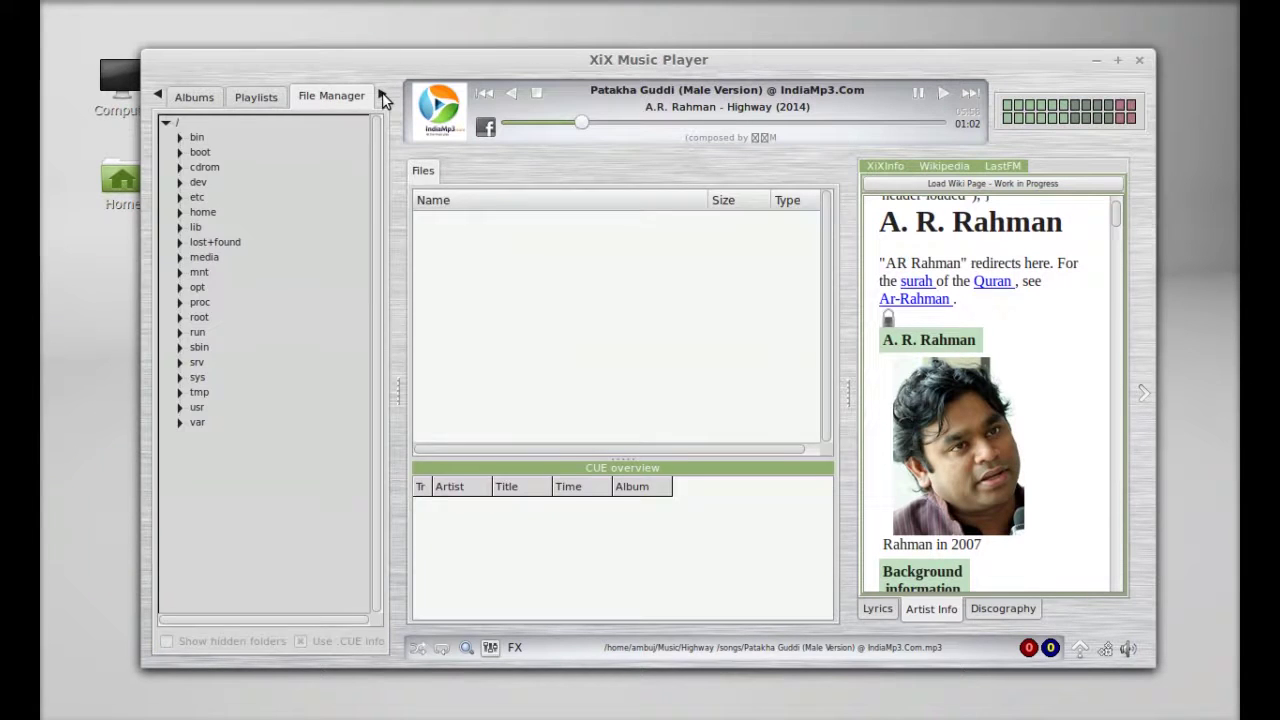
left_click(383, 96)
left_click(383, 96)
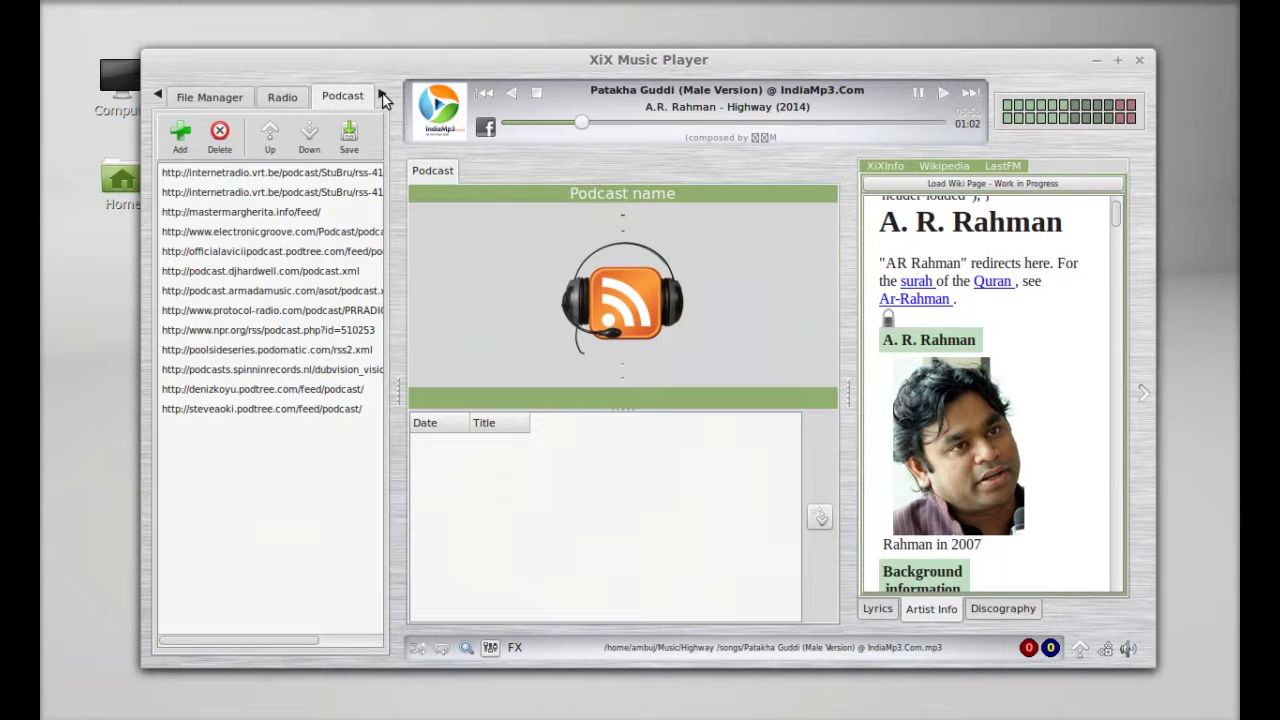
left_click(383, 96)
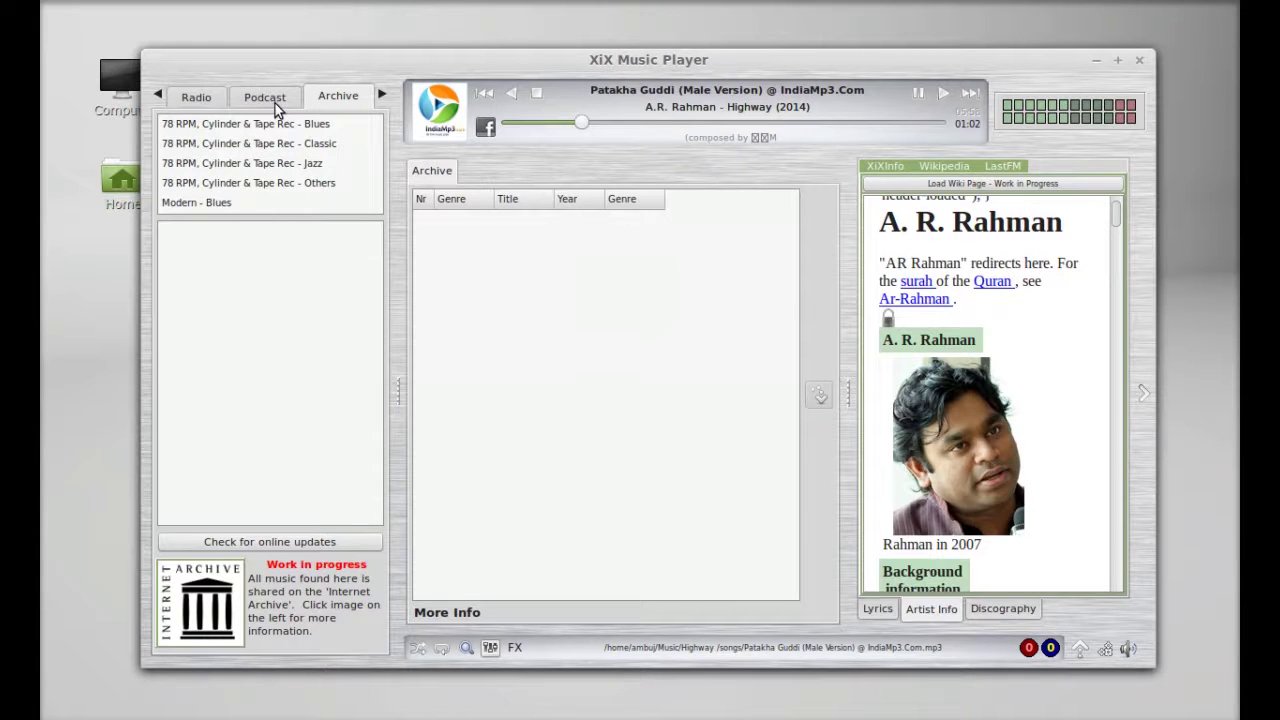
left_click(383, 96)
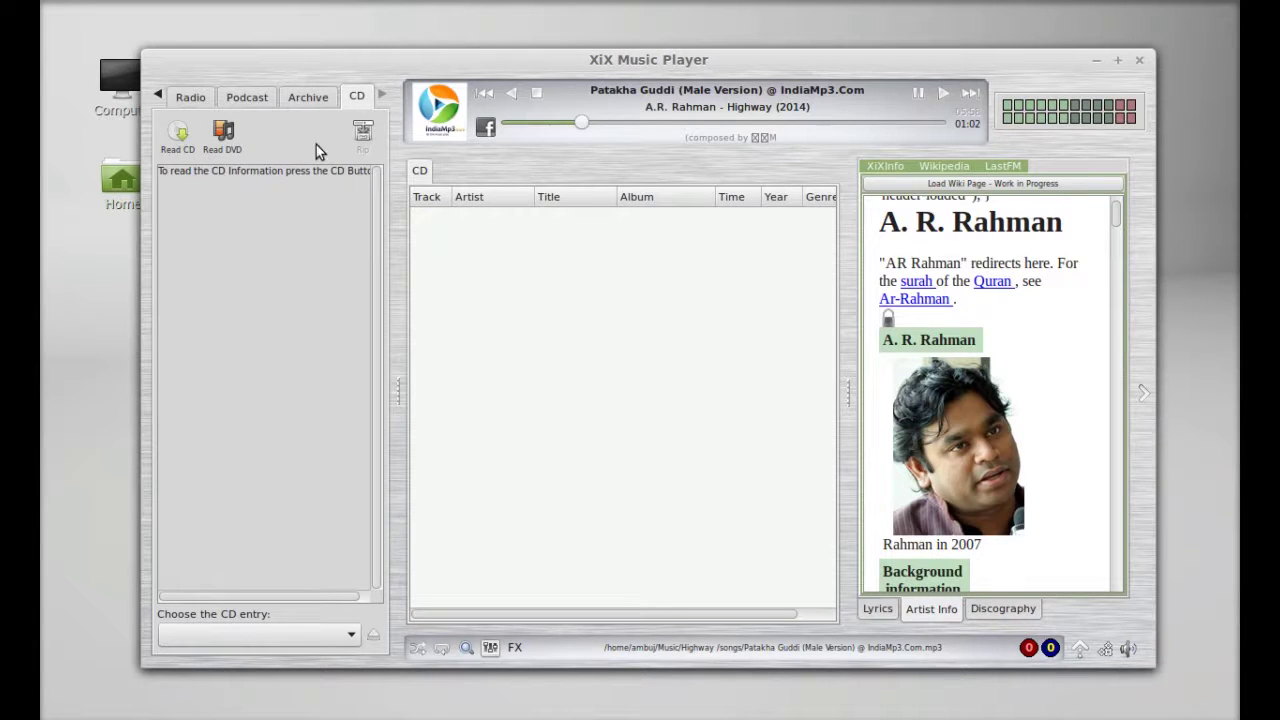
Browse the online radio station list and play Ketnet Radio
left_click(185, 97)
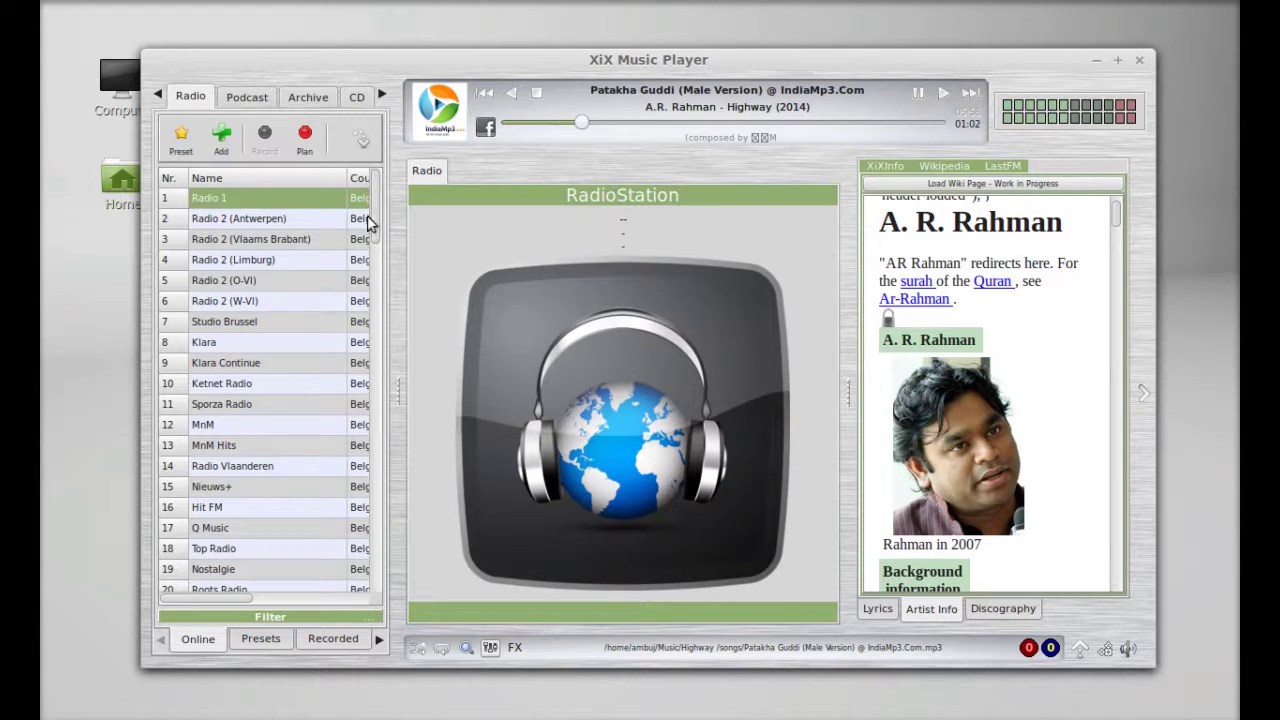
left_click_drag(372, 233, 377, 577)
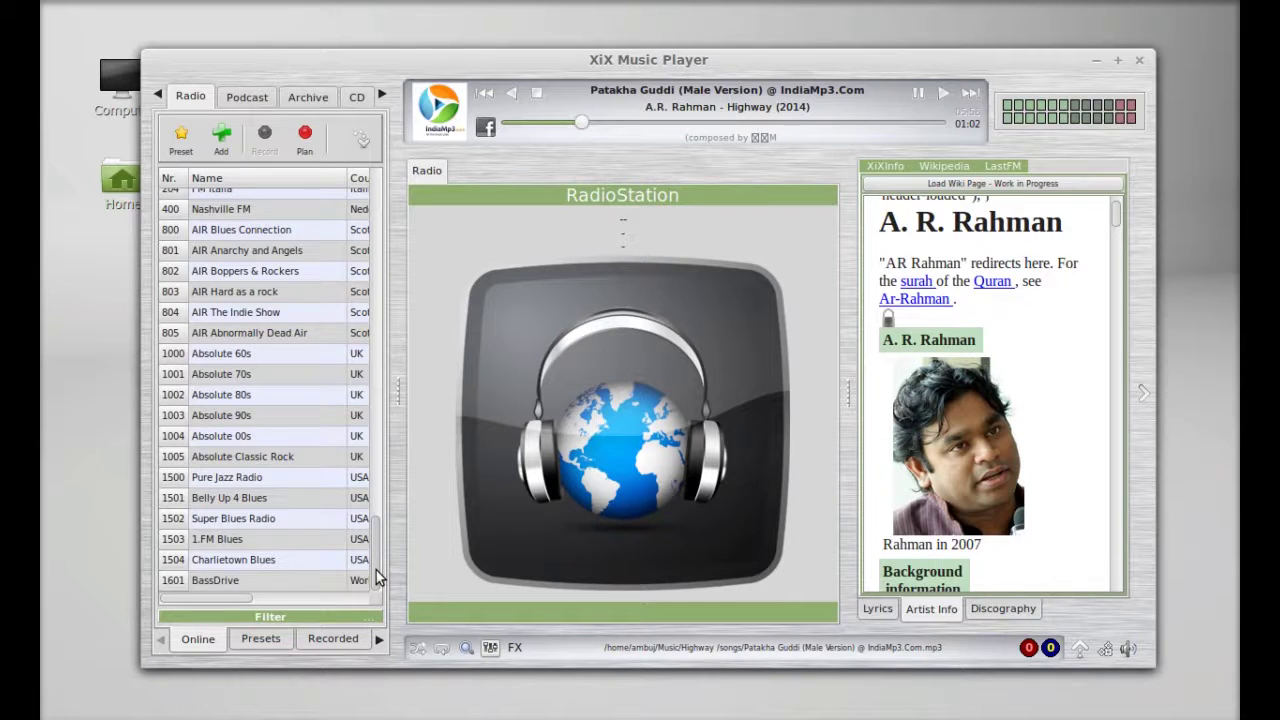
left_click_drag(377, 577, 377, 237)
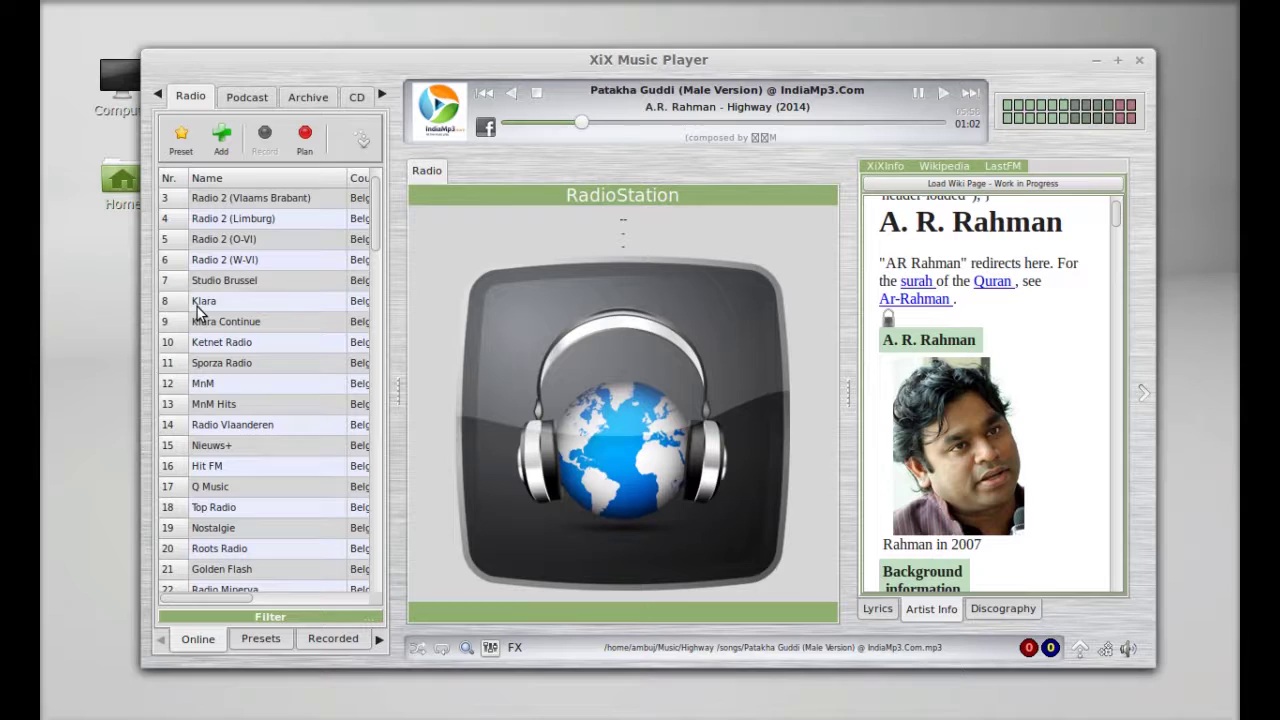
double_click(206, 342)
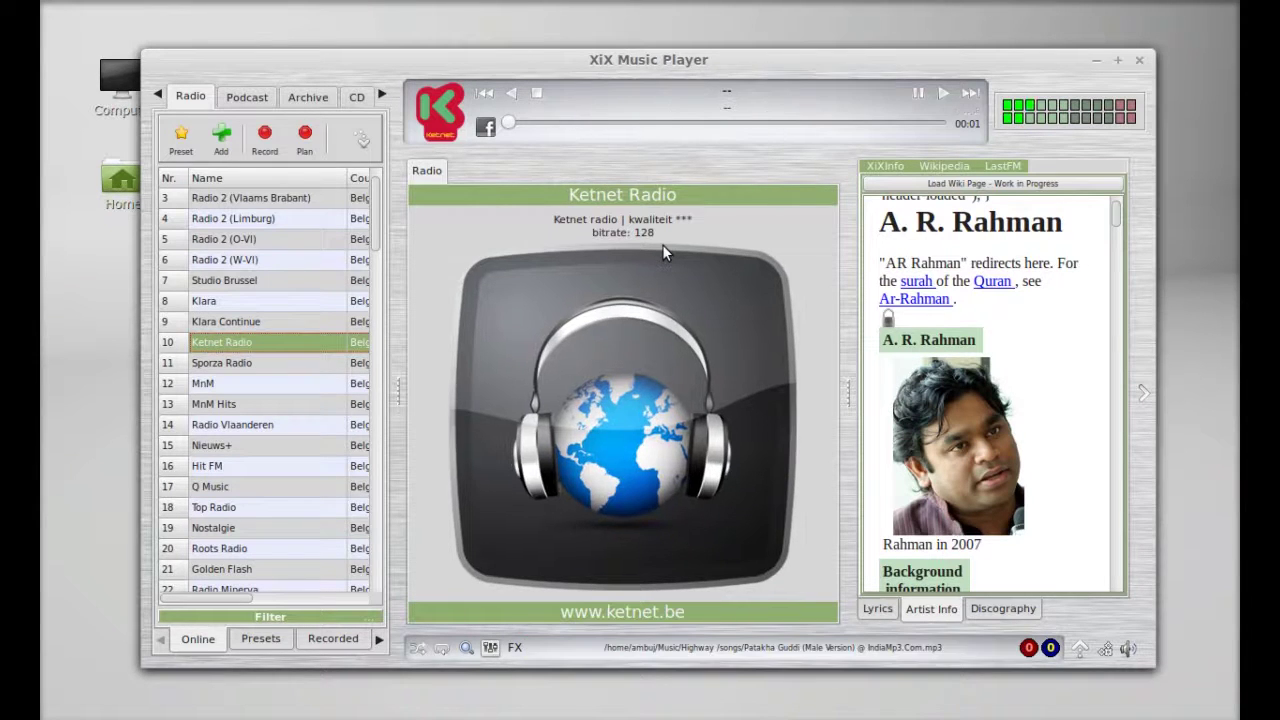